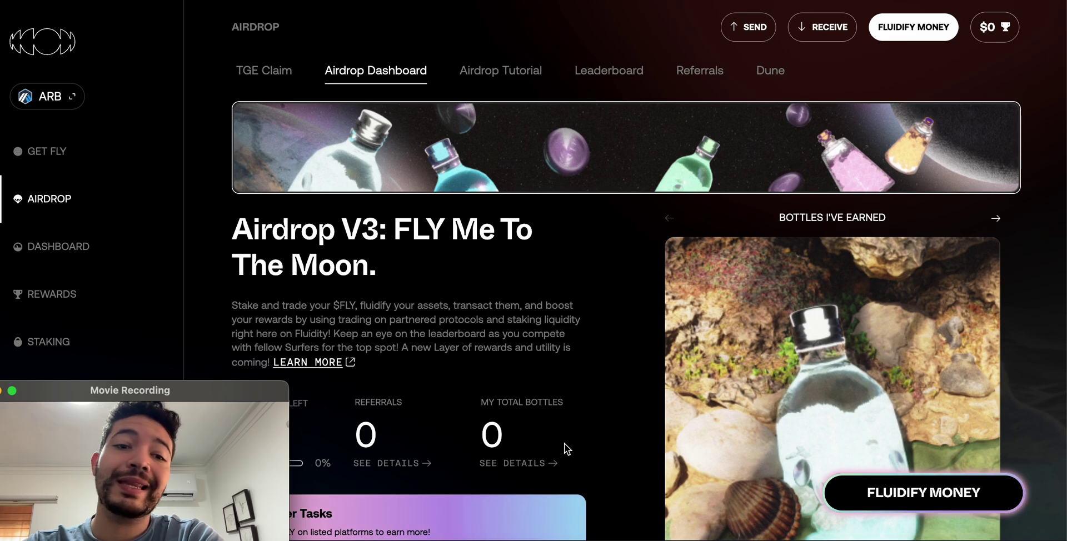
Scroll the zero-bottle airdrop dashboard, then switch to the Jumper Exchange tab
{"action": "scroll", "coordinate": [564, 443], "scroll_direction": "down", "scroll_amount": 3}
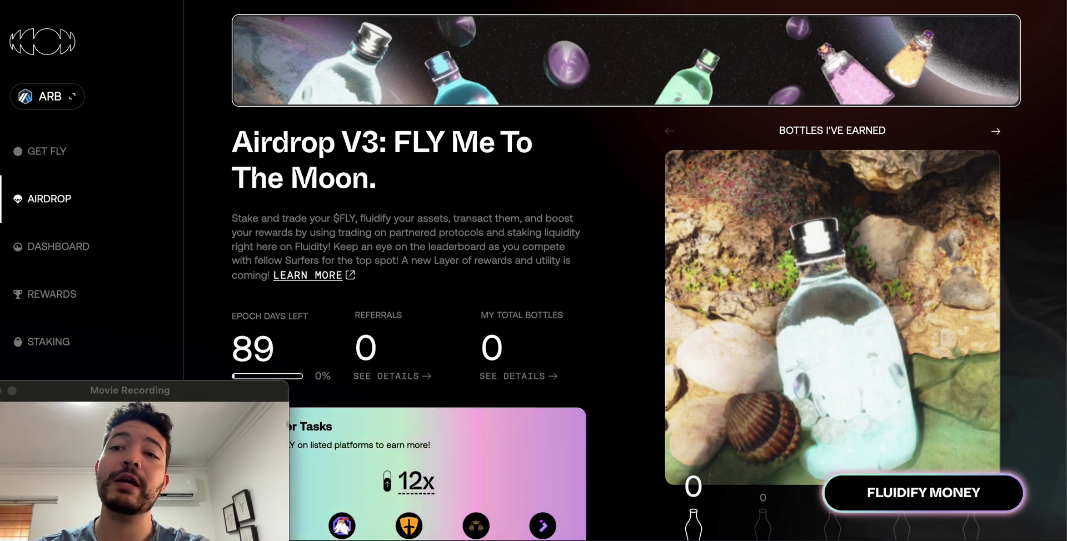
{"action": "key", "text": "ctrl+Tab"}
Open the Jumper profile showing 377 XP at Level 9 and scroll to Available Missions
{"action": "left_click", "coordinate": [1041, 34]}
{"action": "left_click", "coordinate": [945, 207]}
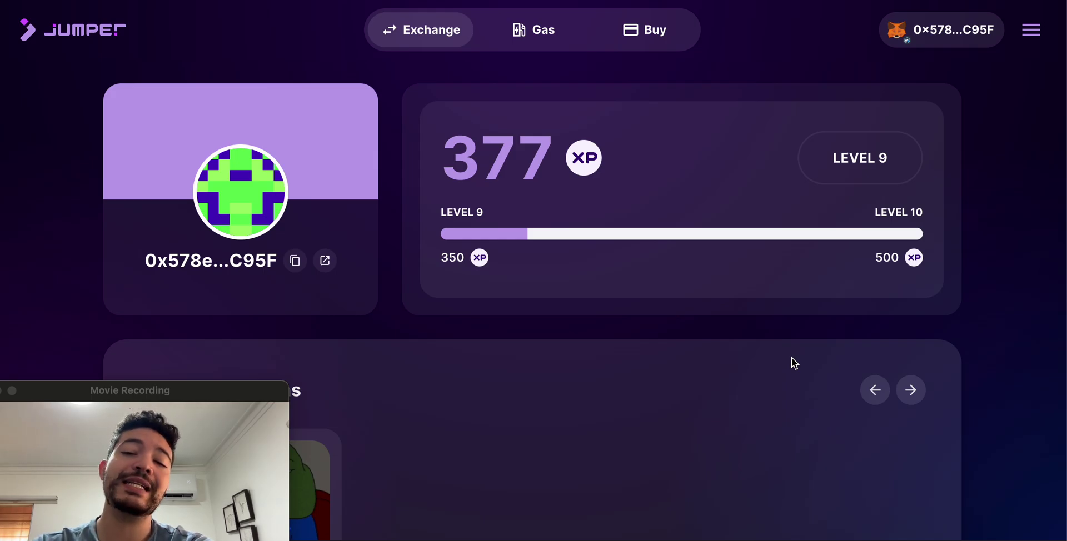
{"action": "scroll", "coordinate": [791, 358], "scroll_direction": "down", "scroll_amount": 2}
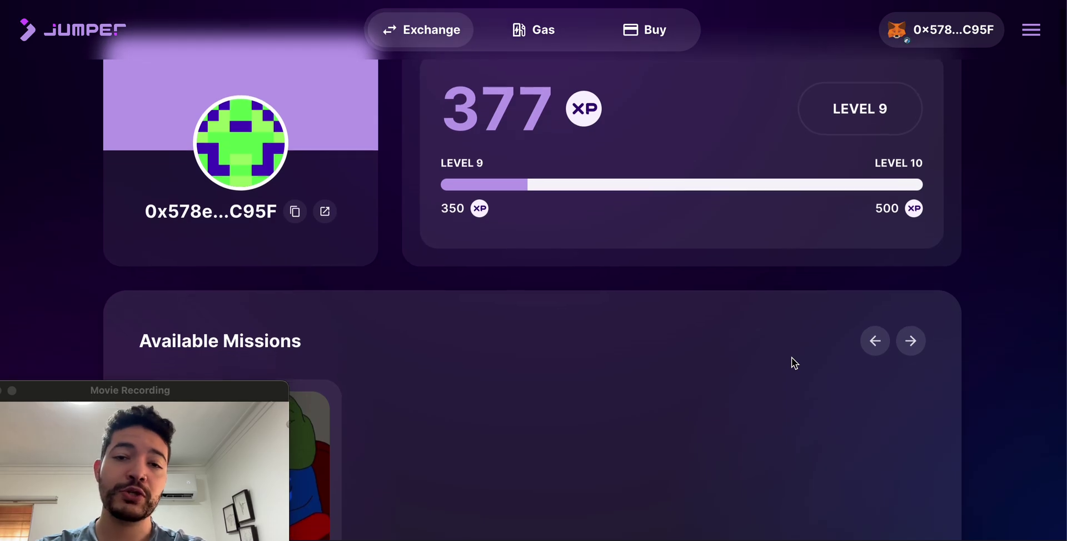
{"action": "scroll", "coordinate": [791, 357], "scroll_direction": "down", "scroll_amount": 5}
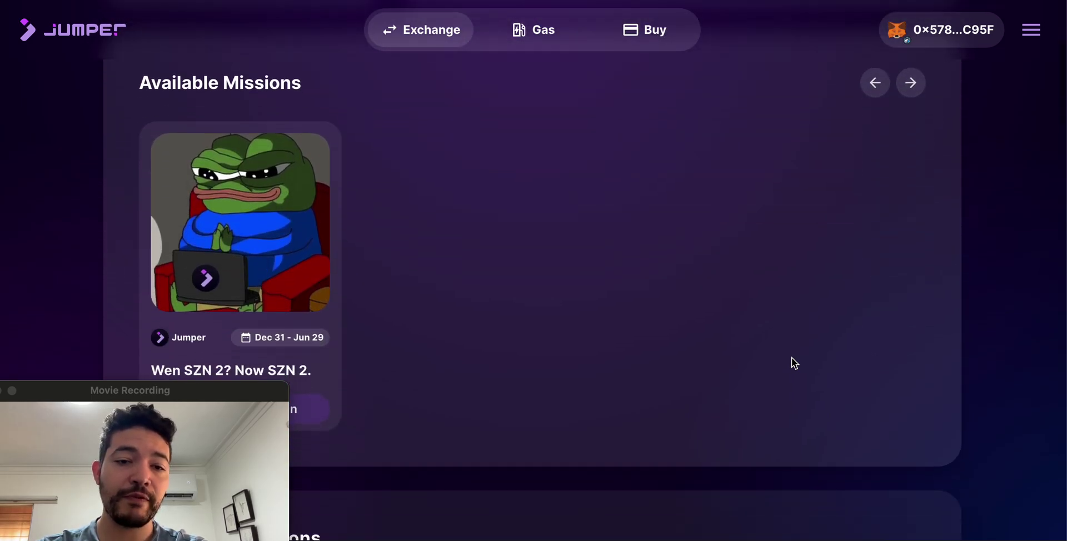
{"action": "scroll", "coordinate": [791, 357], "scroll_direction": "down", "scroll_amount": 1}
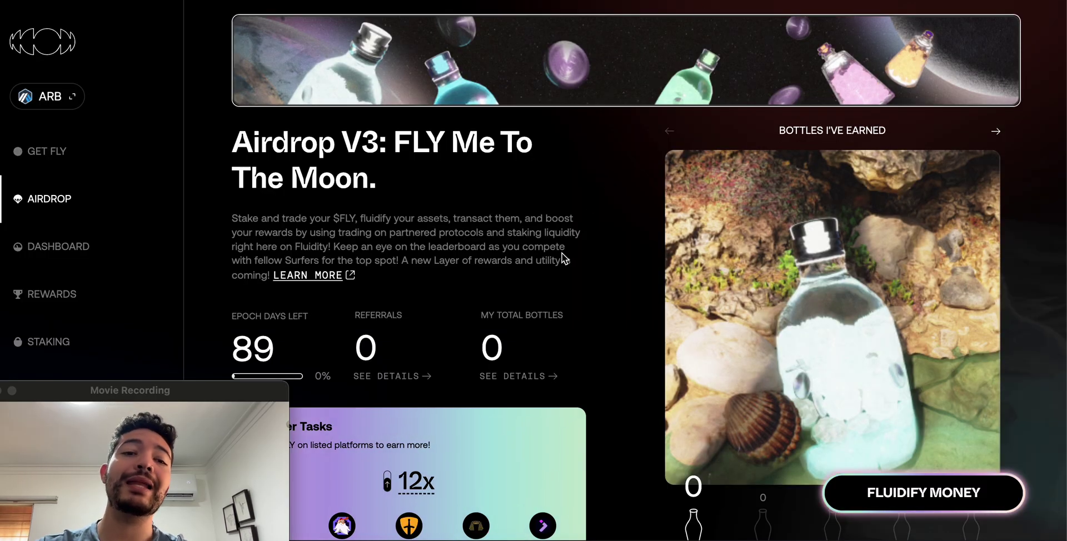
{"action": "scroll", "coordinate": [562, 253], "scroll_direction": "down", "scroll_amount": 1}
{"action": "scroll", "coordinate": [562, 254], "scroll_direction": "down", "scroll_amount": 1}
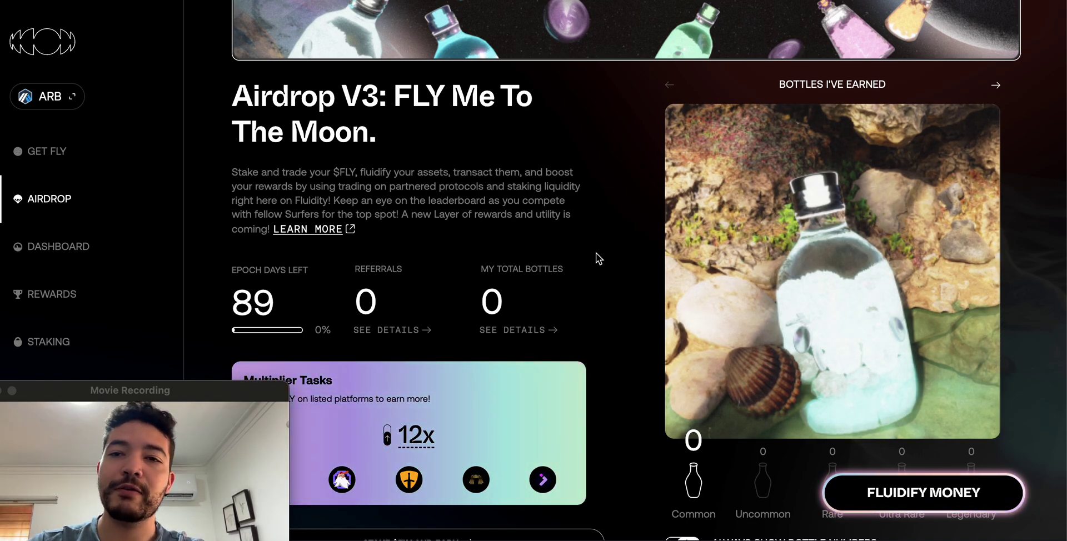
{"action": "scroll", "coordinate": [595, 253], "scroll_direction": "down", "scroll_amount": 2}
{"action": "scroll", "coordinate": [595, 253], "scroll_direction": "up", "scroll_amount": 3}
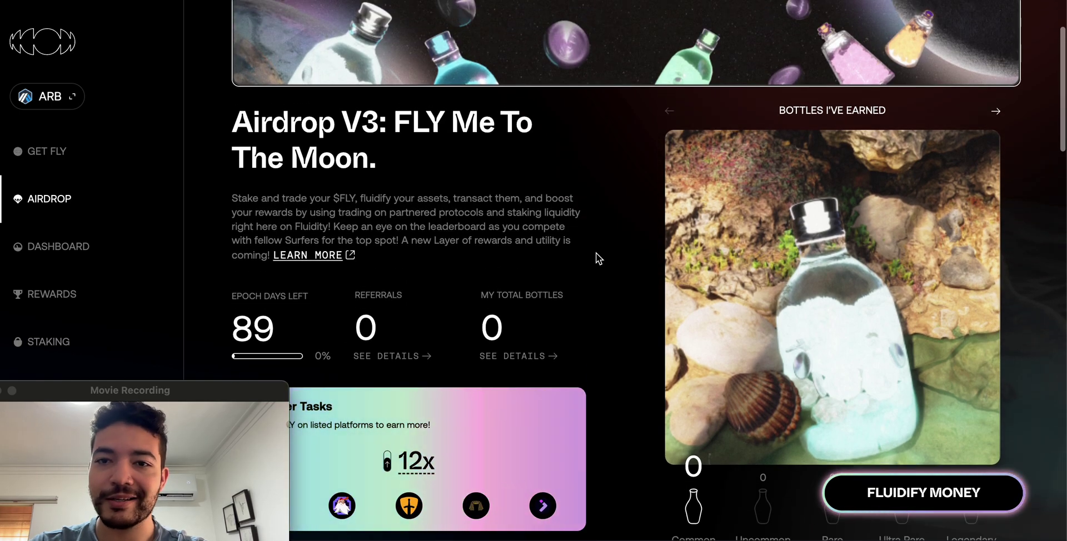
{"action": "scroll", "coordinate": [596, 253], "scroll_direction": "down", "scroll_amount": 4}
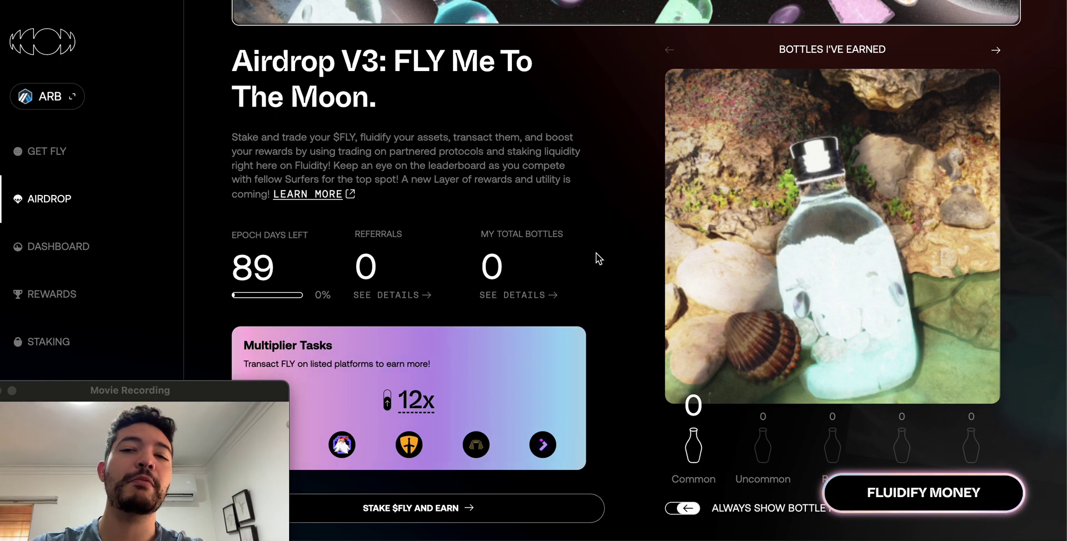
{"action": "scroll", "coordinate": [596, 258], "scroll_direction": "down", "scroll_amount": 1}
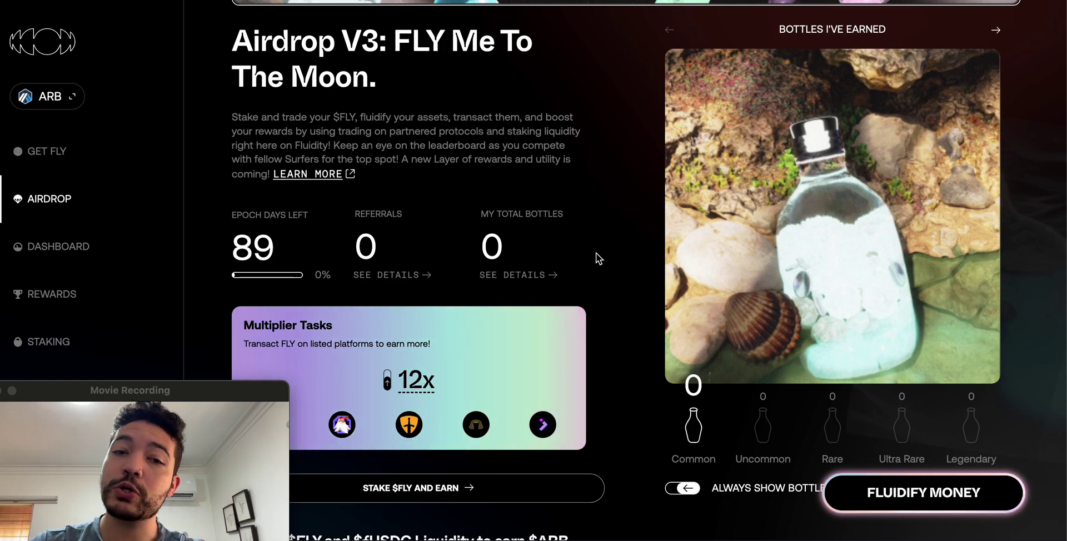
{"action": "scroll", "coordinate": [595, 258], "scroll_direction": "down", "scroll_amount": 1}
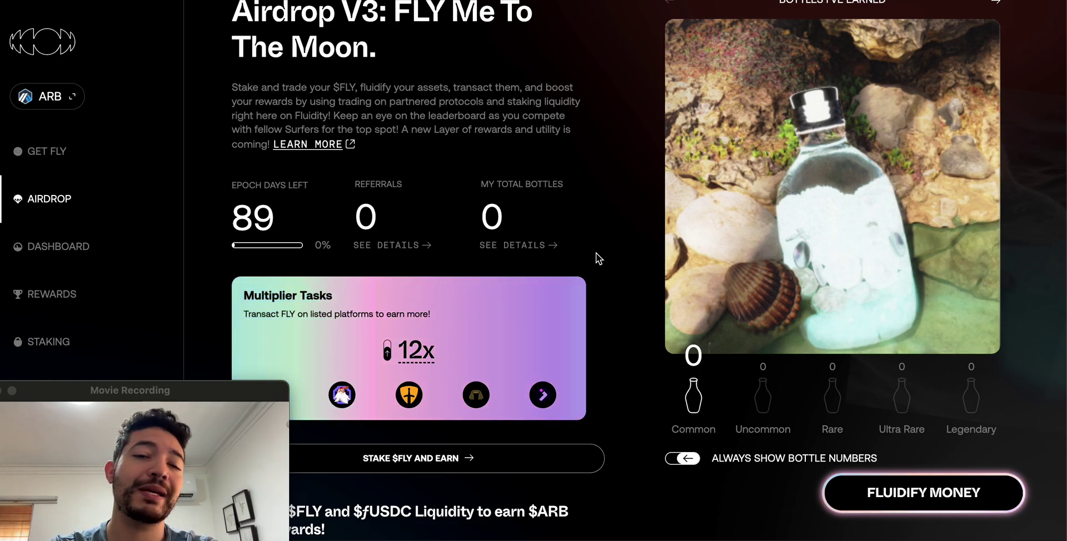
{"action": "scroll", "coordinate": [596, 253], "scroll_direction": "up", "scroll_amount": 3}
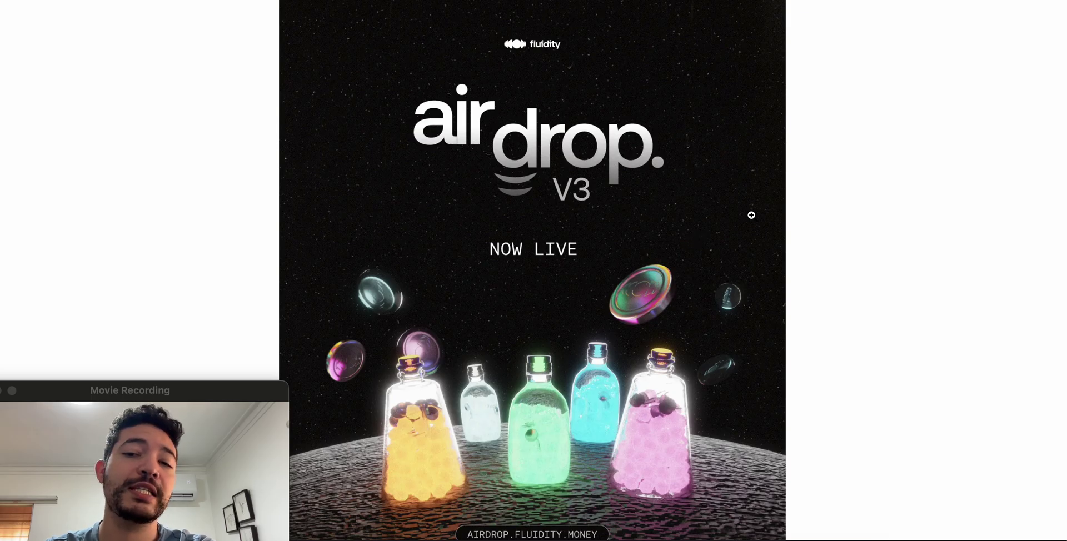
Open the Airdrop Season 3 article on Medium and skim its opening
{"action": "left_click", "coordinate": [752, 215]}
{"action": "scroll", "coordinate": [851, 166], "scroll_direction": "down", "scroll_amount": 10}
{"action": "scroll", "coordinate": [852, 167], "scroll_direction": "down", "scroll_amount": 2}
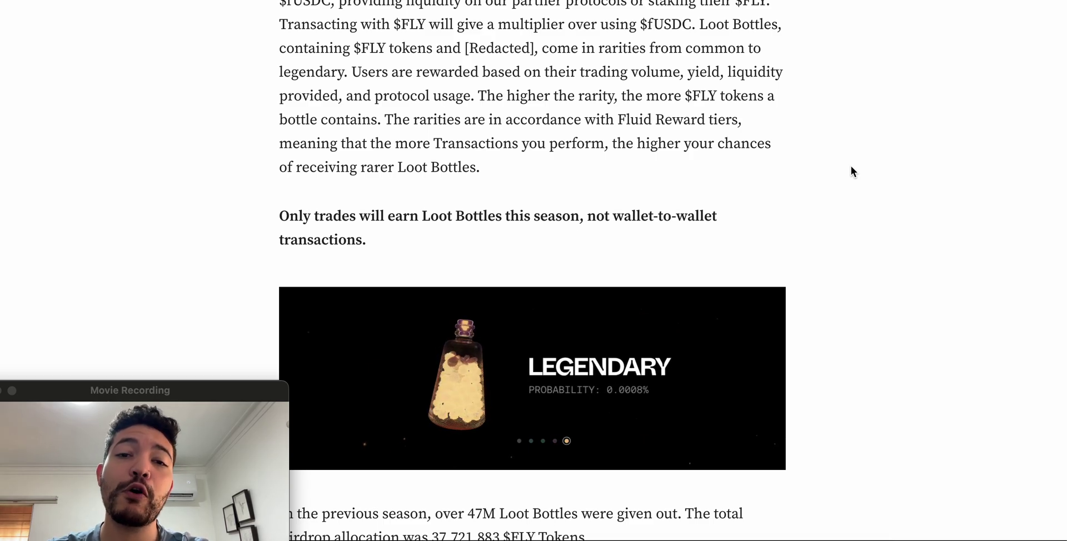
{"action": "scroll", "coordinate": [852, 166], "scroll_direction": "up", "scroll_amount": 2}
{"action": "scroll", "coordinate": [851, 167], "scroll_direction": "up", "scroll_amount": 1}
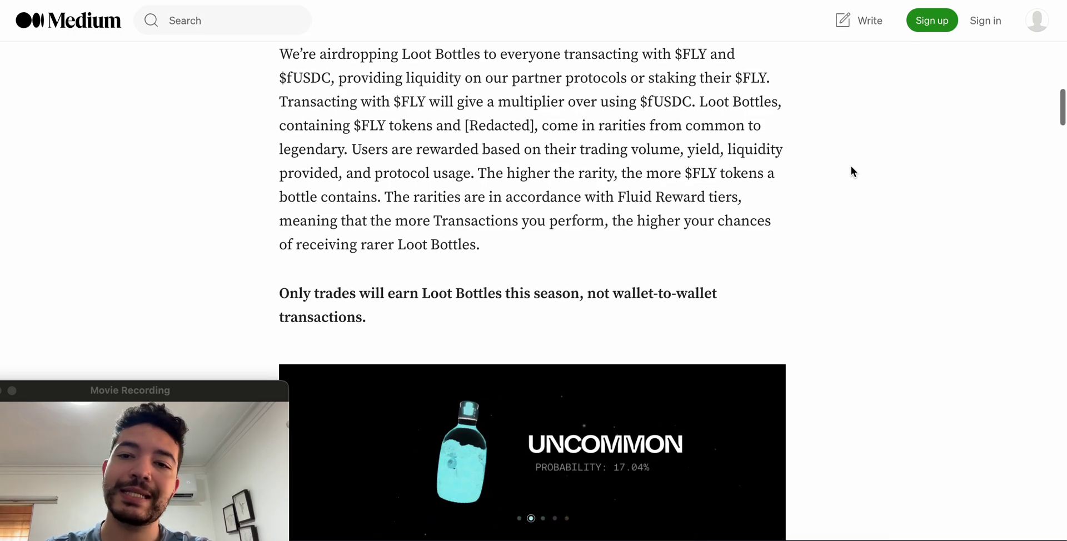
Read through the Loot Bottle rarities to last season's 47M bottles and 37,721,883 $FLY
{"action": "scroll", "coordinate": [851, 167], "scroll_direction": "down", "scroll_amount": 1}
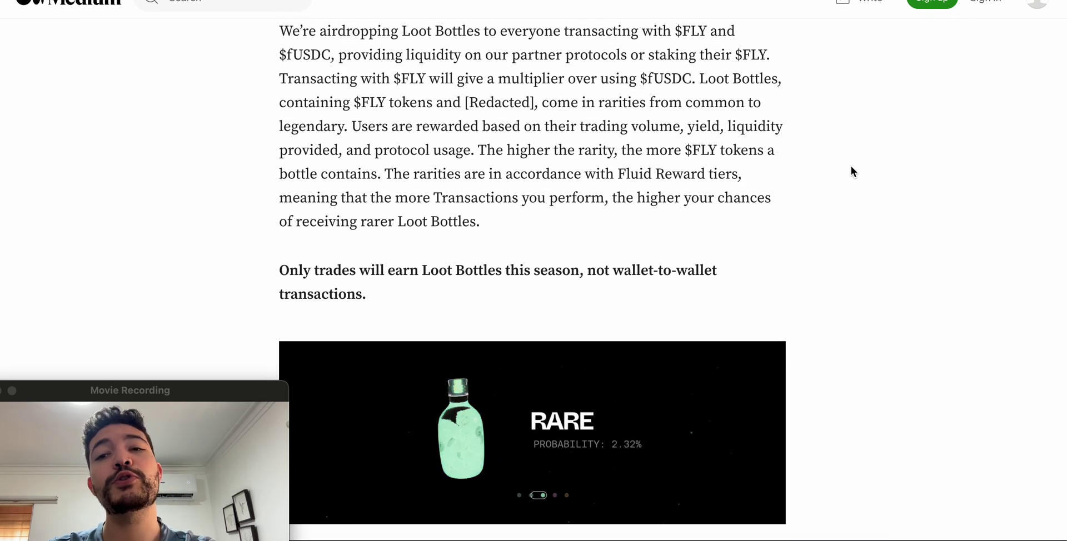
{"action": "scroll", "coordinate": [850, 167], "scroll_direction": "down", "scroll_amount": 1}
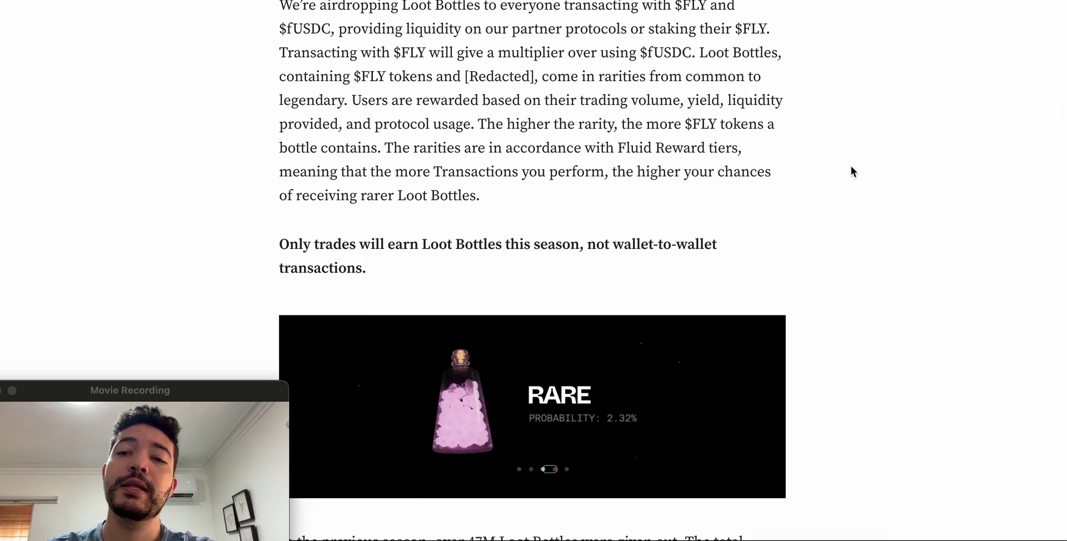
{"action": "scroll", "coordinate": [851, 167], "scroll_direction": "down", "scroll_amount": 4}
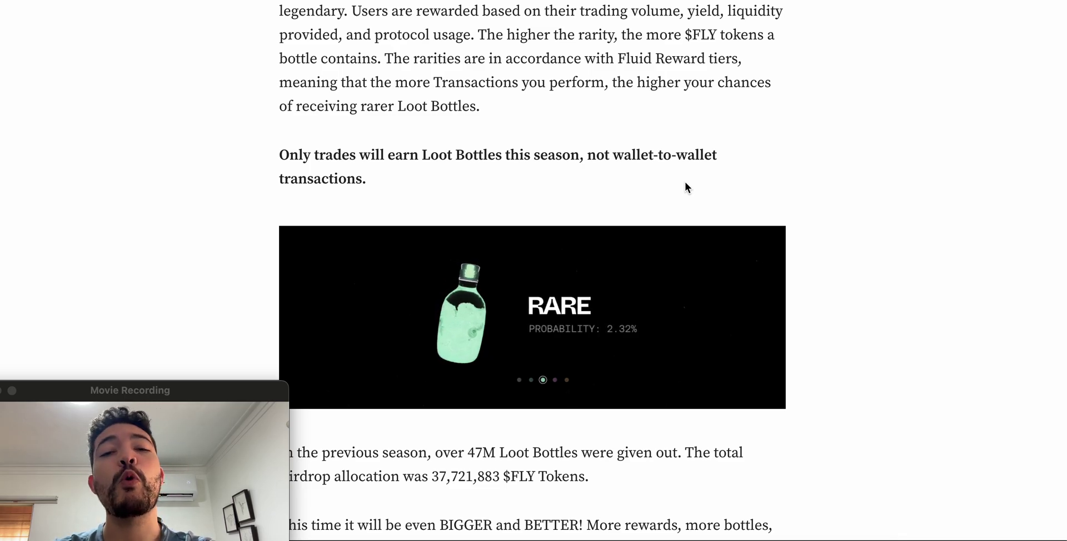
{"action": "scroll", "coordinate": [684, 188], "scroll_direction": "down", "scroll_amount": 2}
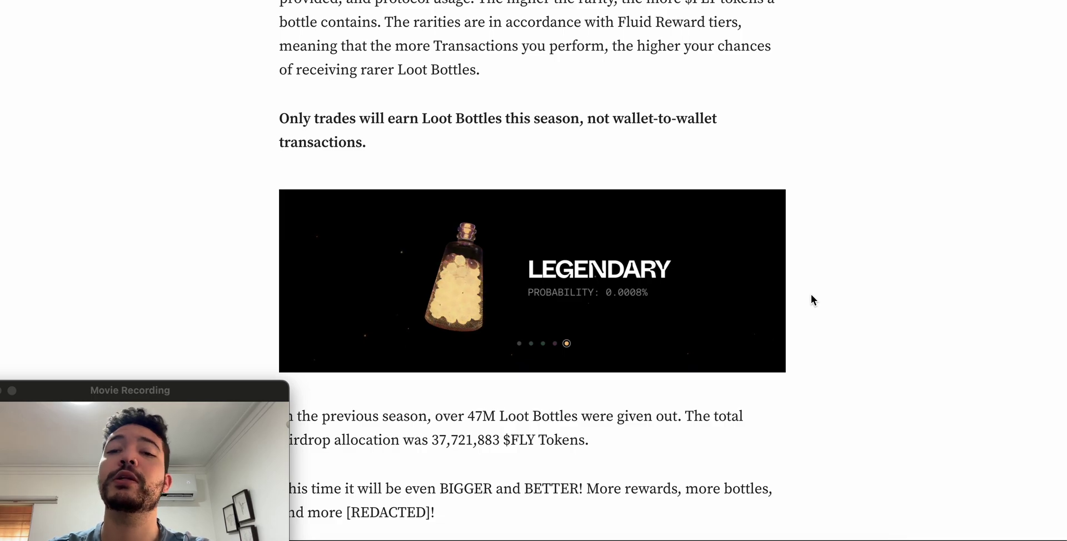
{"action": "scroll", "coordinate": [811, 296], "scroll_direction": "down", "scroll_amount": 3}
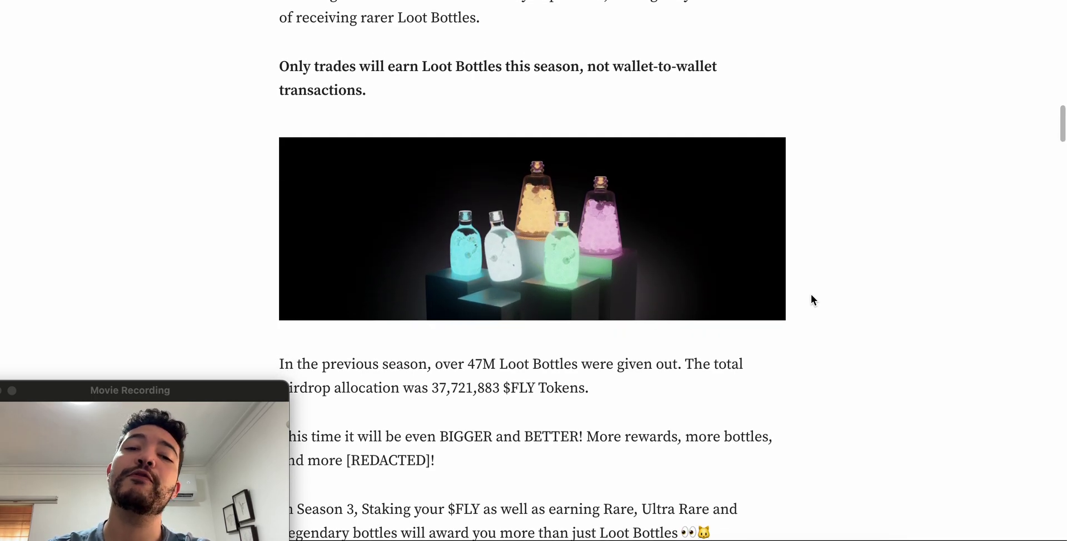
{"action": "scroll", "coordinate": [811, 296], "scroll_direction": "down", "scroll_amount": 3}
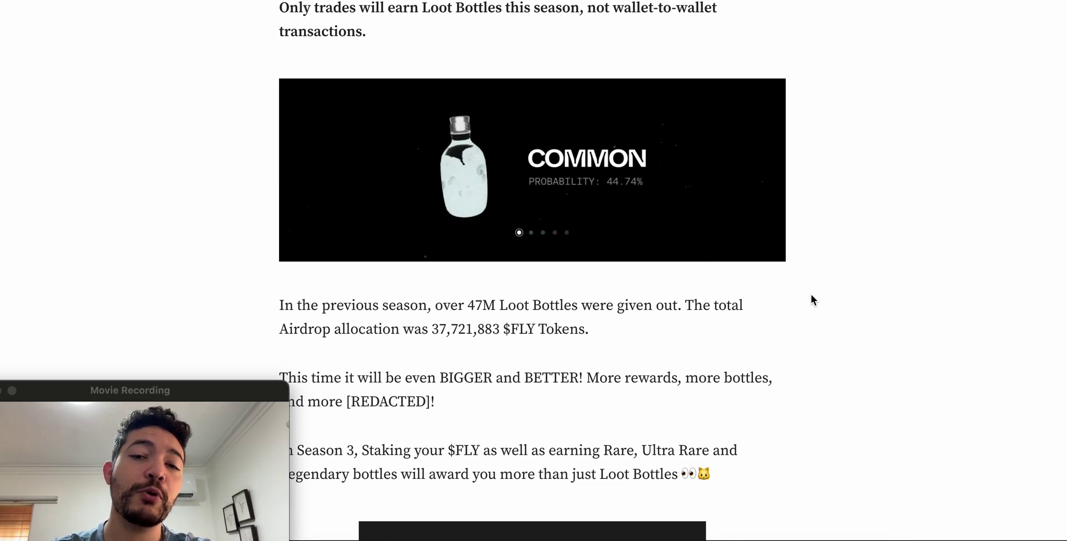
{"action": "scroll", "coordinate": [812, 300], "scroll_direction": "down", "scroll_amount": 2}
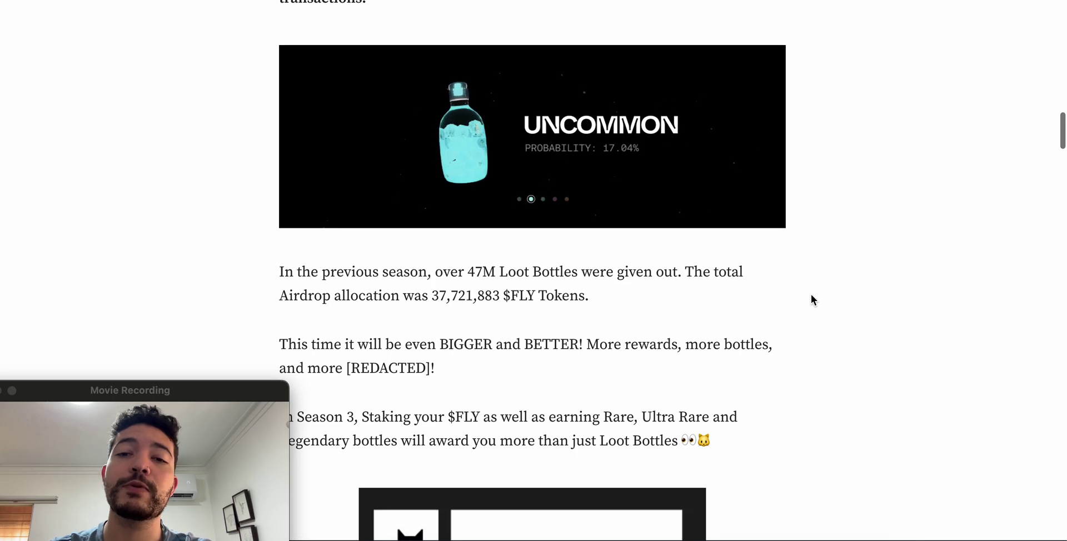
{"action": "scroll", "coordinate": [812, 300], "scroll_direction": "down", "scroll_amount": 4}
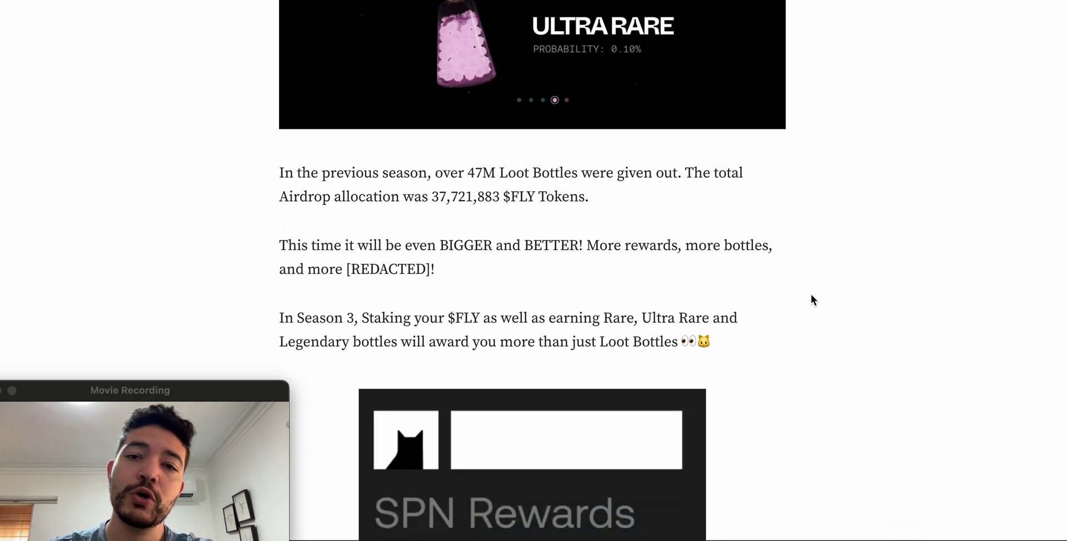
{"action": "scroll", "coordinate": [811, 300], "scroll_direction": "down", "scroll_amount": 3}
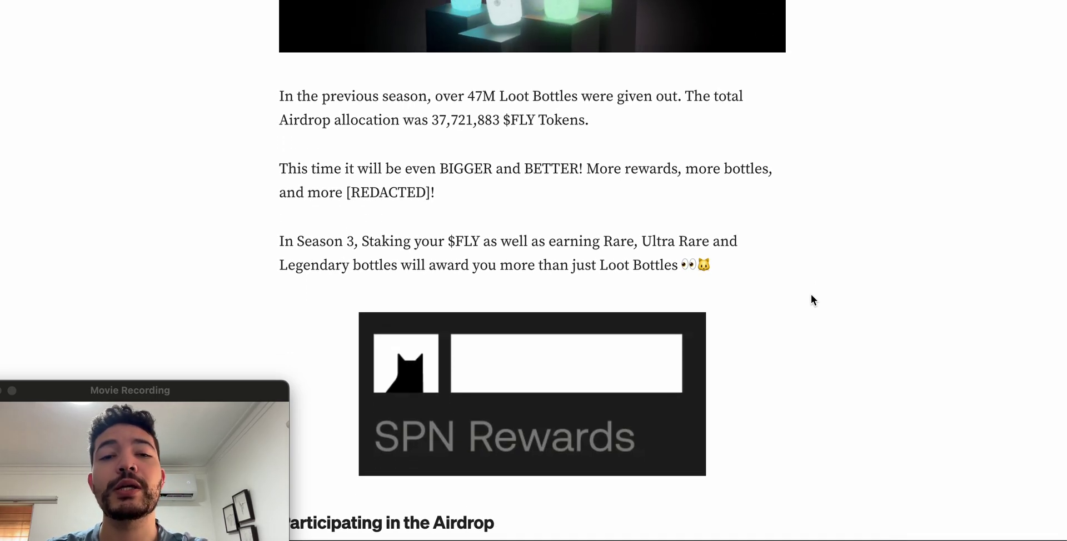
Scroll past the SPN Rewards image and 8x Utility Multiplier banner to the earning-potential list
{"action": "scroll", "coordinate": [811, 300], "scroll_direction": "down", "scroll_amount": 1}
{"action": "scroll", "coordinate": [811, 300], "scroll_direction": "up", "scroll_amount": 1}
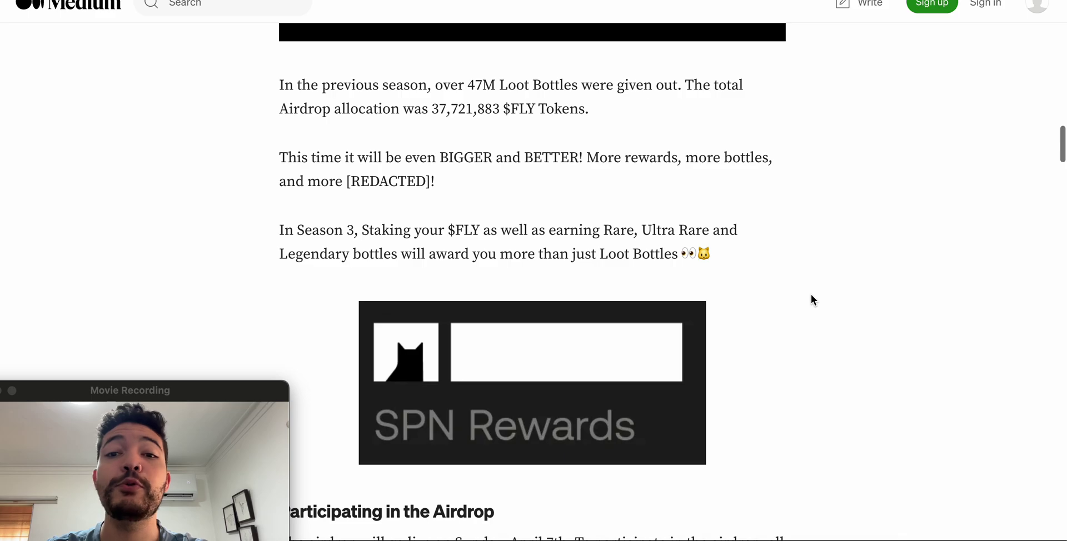
{"action": "scroll", "coordinate": [812, 300], "scroll_direction": "down", "scroll_amount": 2}
{"action": "scroll", "coordinate": [811, 296], "scroll_direction": "down", "scroll_amount": 2}
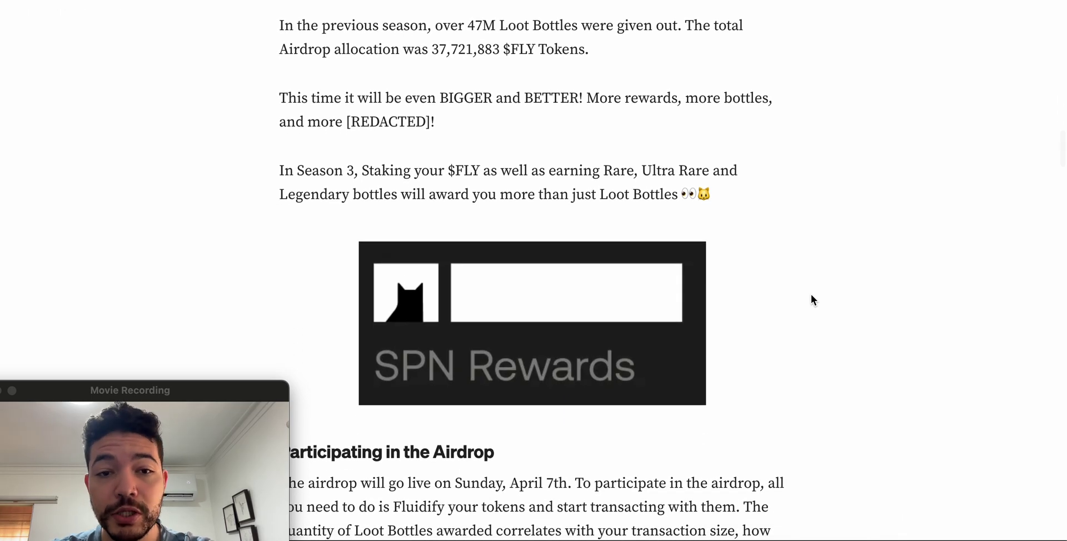
{"action": "scroll", "coordinate": [812, 300], "scroll_direction": "down", "scroll_amount": 3}
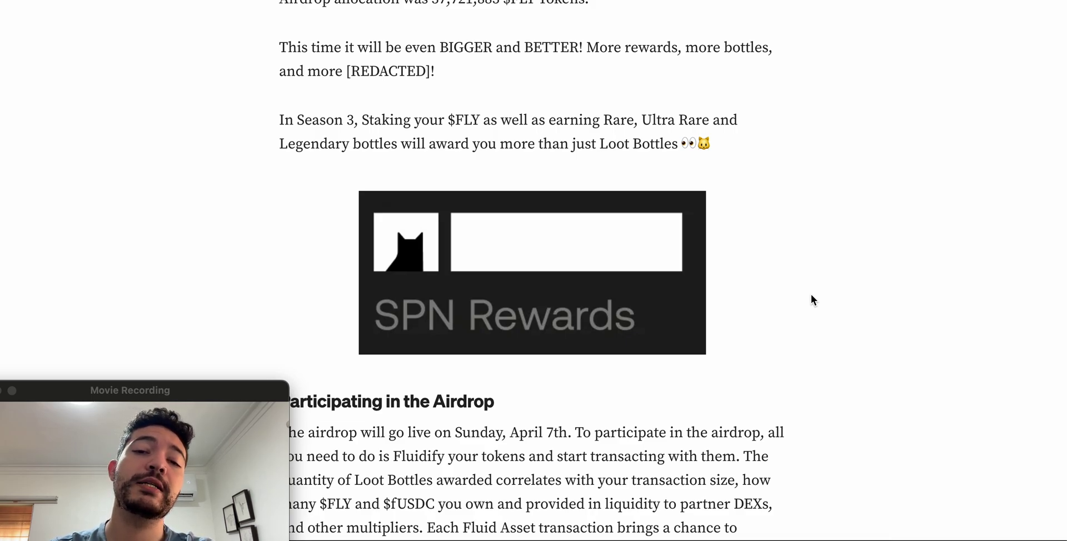
{"action": "scroll", "coordinate": [811, 299], "scroll_direction": "down", "scroll_amount": 3}
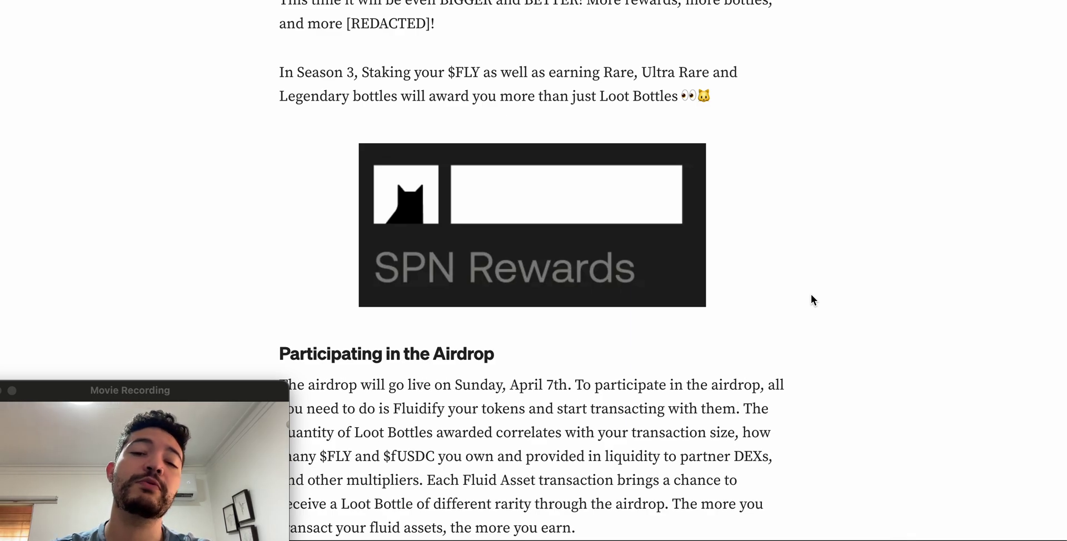
{"action": "scroll", "coordinate": [812, 296], "scroll_direction": "down", "scroll_amount": 2}
{"action": "scroll", "coordinate": [812, 299], "scroll_direction": "down", "scroll_amount": 2}
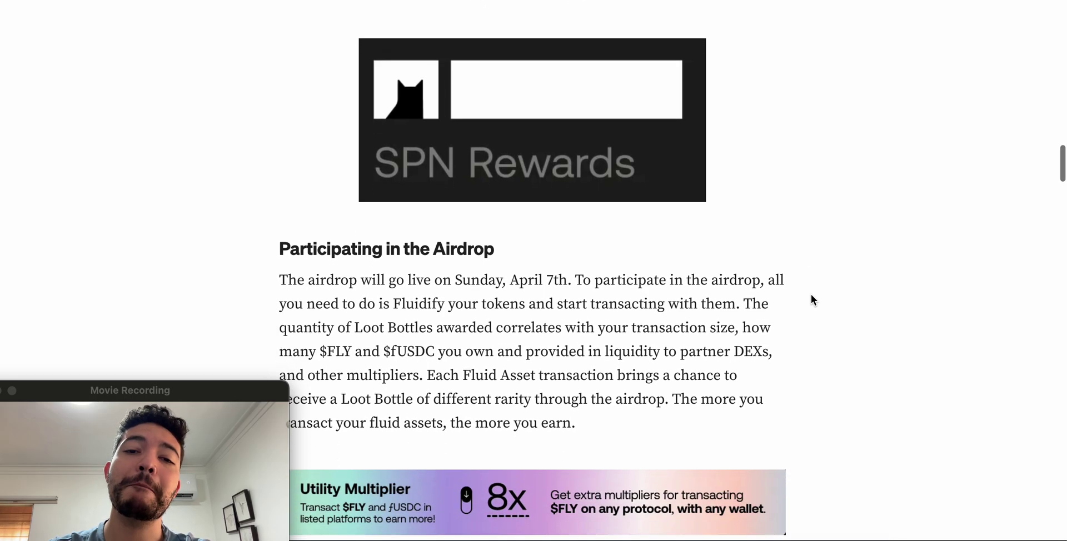
{"action": "scroll", "coordinate": [811, 295], "scroll_direction": "down", "scroll_amount": 2}
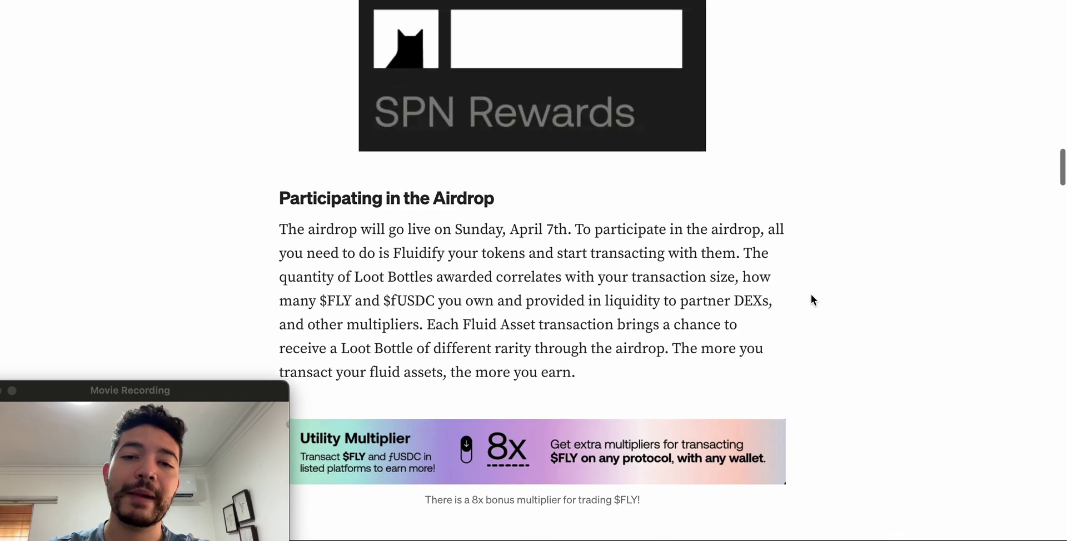
{"action": "scroll", "coordinate": [811, 300], "scroll_direction": "down", "scroll_amount": 1}
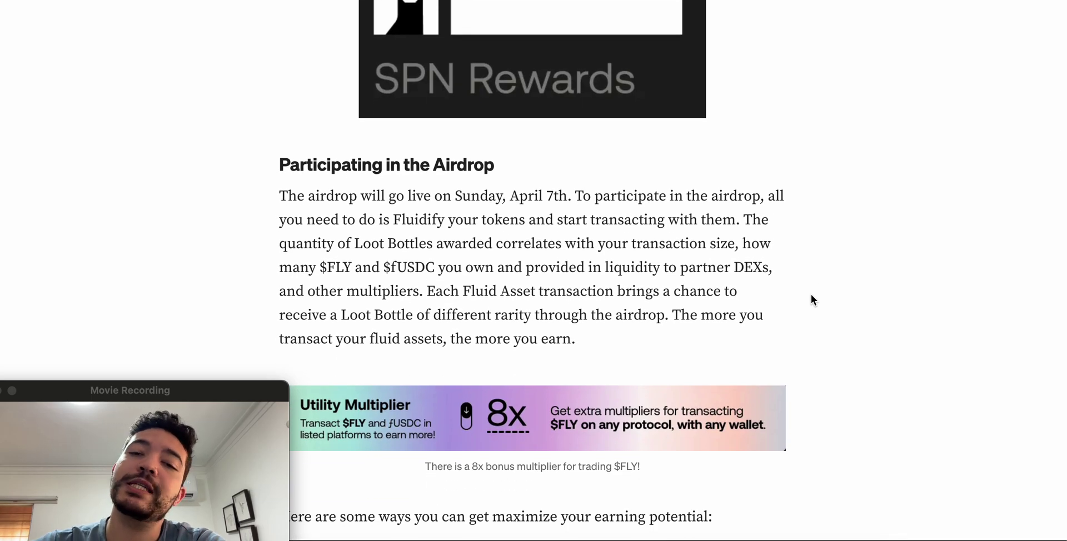
{"action": "scroll", "coordinate": [811, 300], "scroll_direction": "down", "scroll_amount": 8}
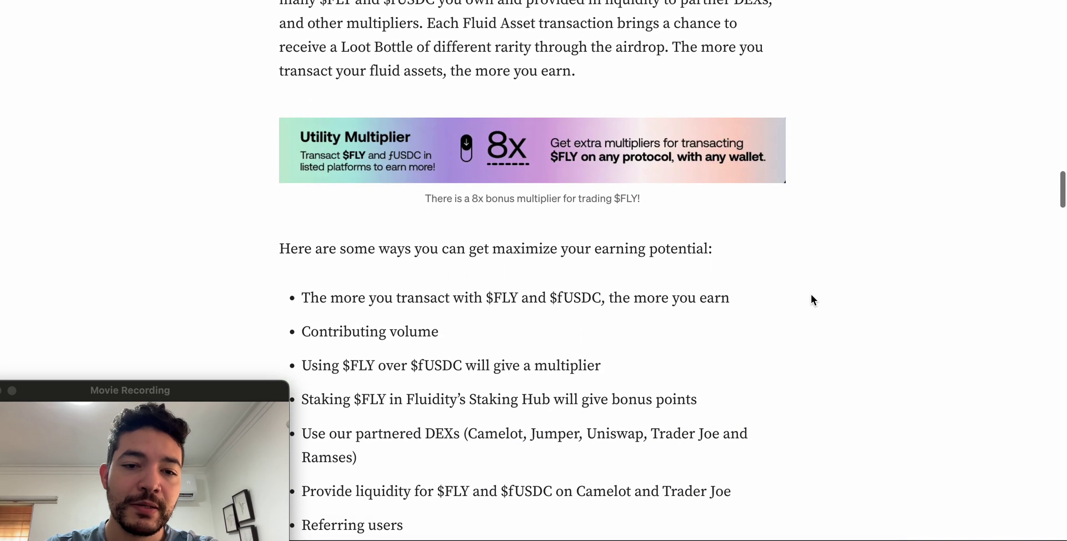
Scroll past the earning-potential bullet list to the 12x Utility Multiplier banner
{"action": "scroll", "coordinate": [812, 295], "scroll_direction": "down", "scroll_amount": 3}
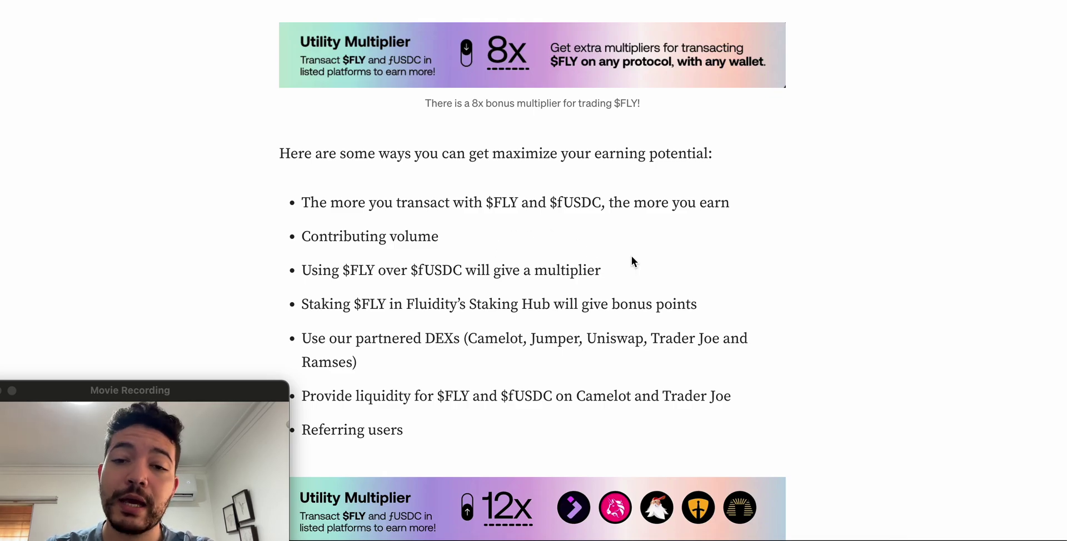
{"action": "scroll", "coordinate": [632, 258], "scroll_direction": "down", "scroll_amount": 3}
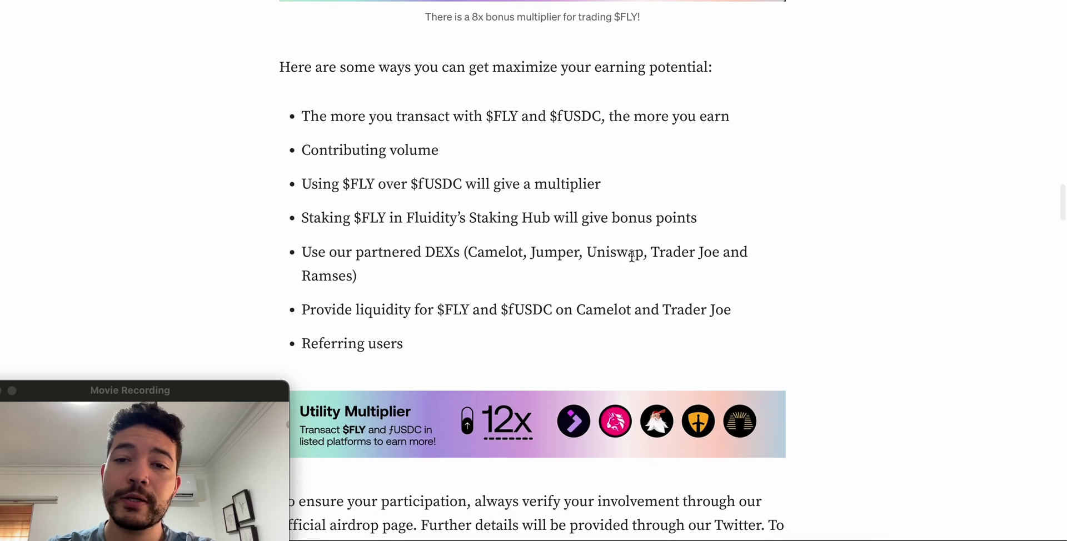
{"action": "scroll", "coordinate": [631, 256], "scroll_direction": "down", "scroll_amount": 1}
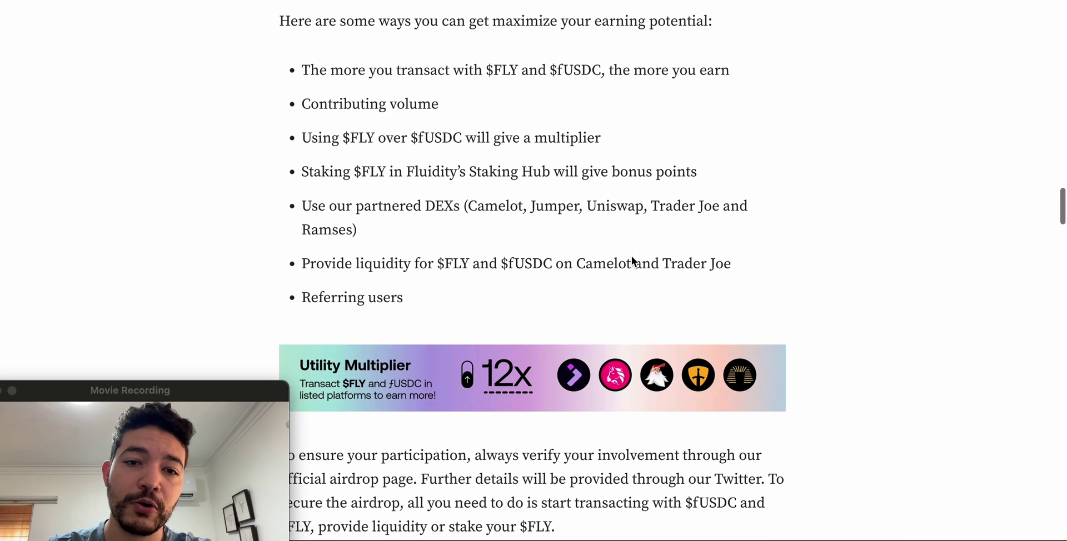
{"action": "scroll", "coordinate": [632, 255], "scroll_direction": "down", "scroll_amount": 1}
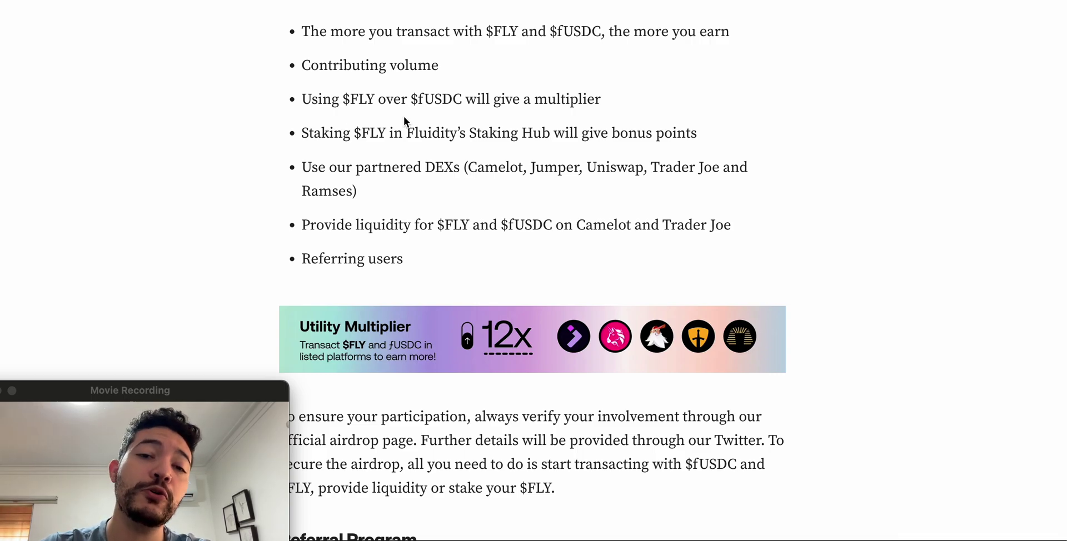
{"action": "scroll", "coordinate": [404, 115], "scroll_direction": "down", "scroll_amount": 2}
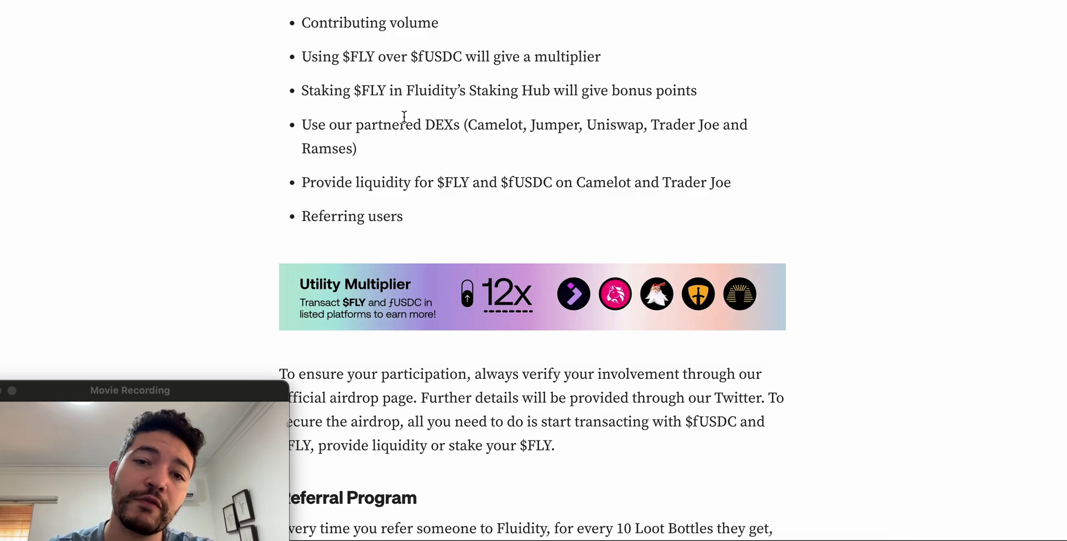
{"action": "scroll", "coordinate": [404, 117], "scroll_direction": "down", "scroll_amount": 2}
{"action": "scroll", "coordinate": [424, 139], "scroll_direction": "down", "scroll_amount": 1}
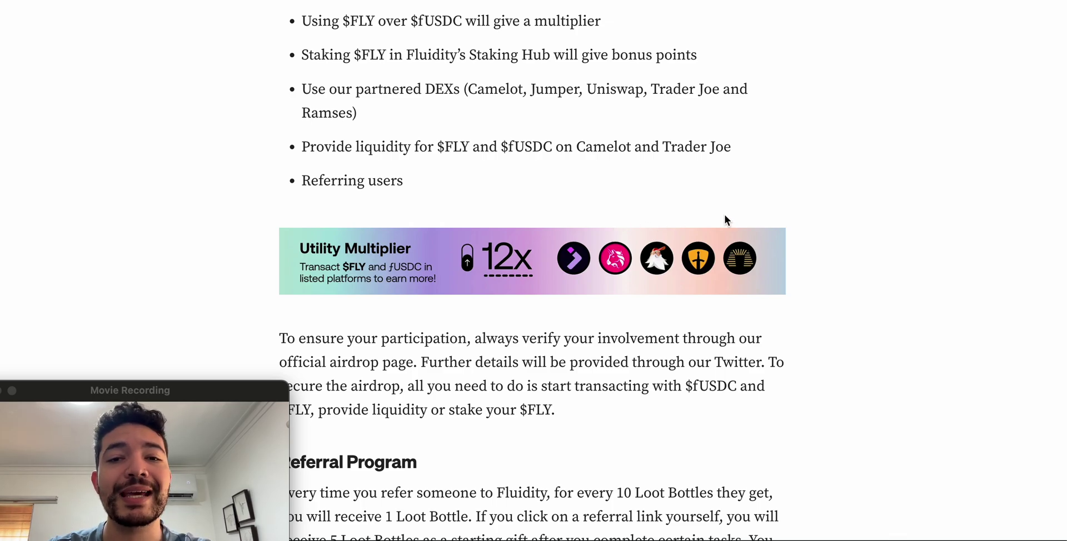
Continue to the Referral Program: 1 Loot Bottle per 10 earned, 5 starting bottles
{"action": "scroll", "coordinate": [724, 220], "scroll_direction": "down", "scroll_amount": 1}
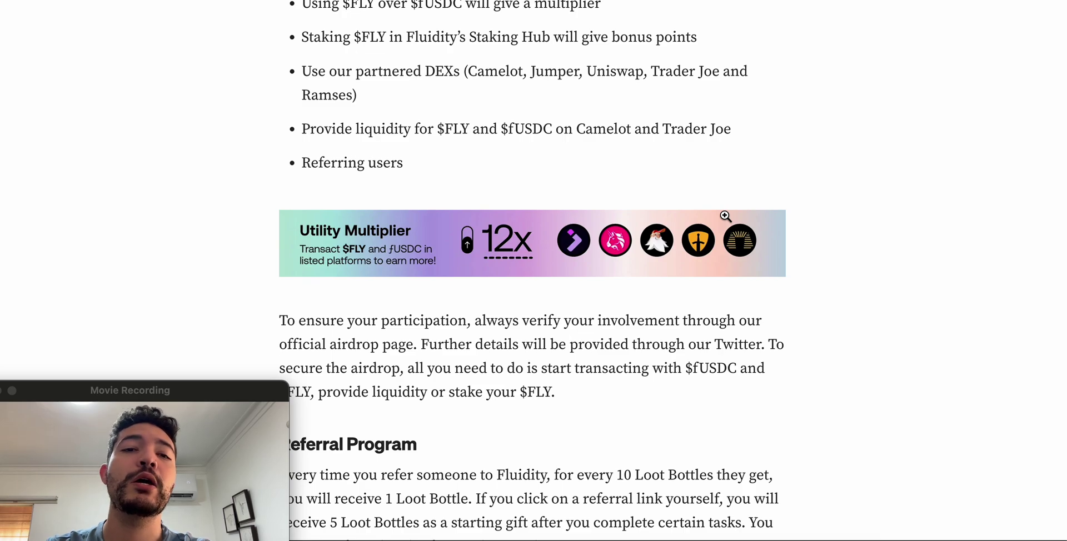
{"action": "scroll", "coordinate": [725, 216], "scroll_direction": "down", "scroll_amount": 1}
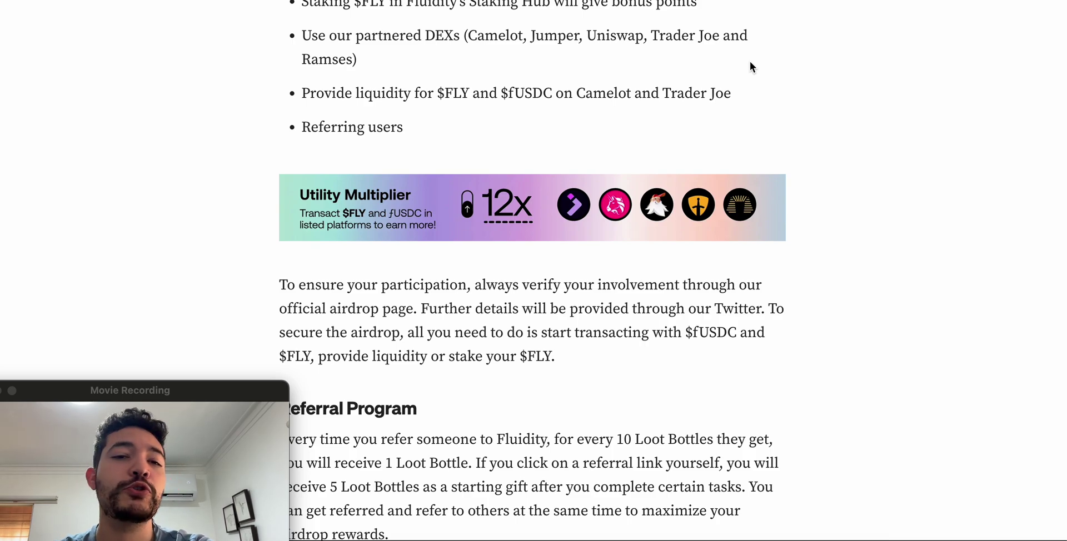
{"action": "scroll", "coordinate": [749, 67], "scroll_direction": "down", "scroll_amount": 1}
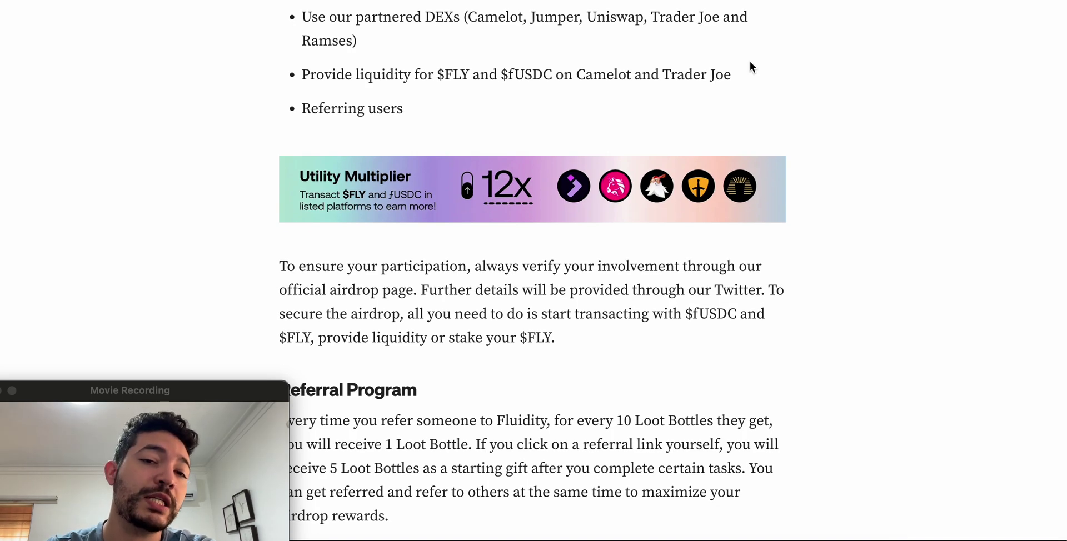
{"action": "scroll", "coordinate": [749, 66], "scroll_direction": "down", "scroll_amount": 1}
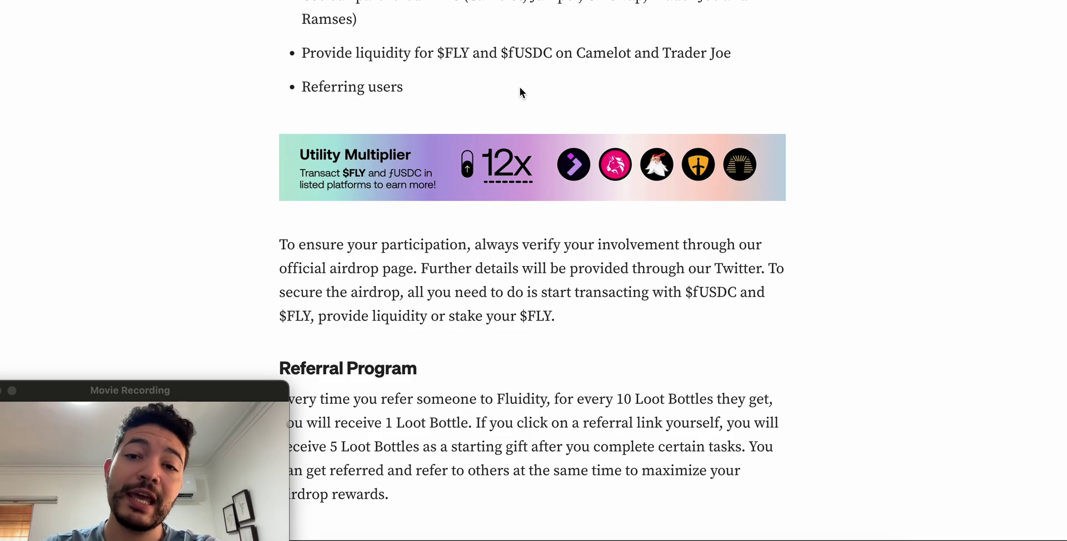
{"action": "scroll", "coordinate": [520, 89], "scroll_direction": "down", "scroll_amount": 1}
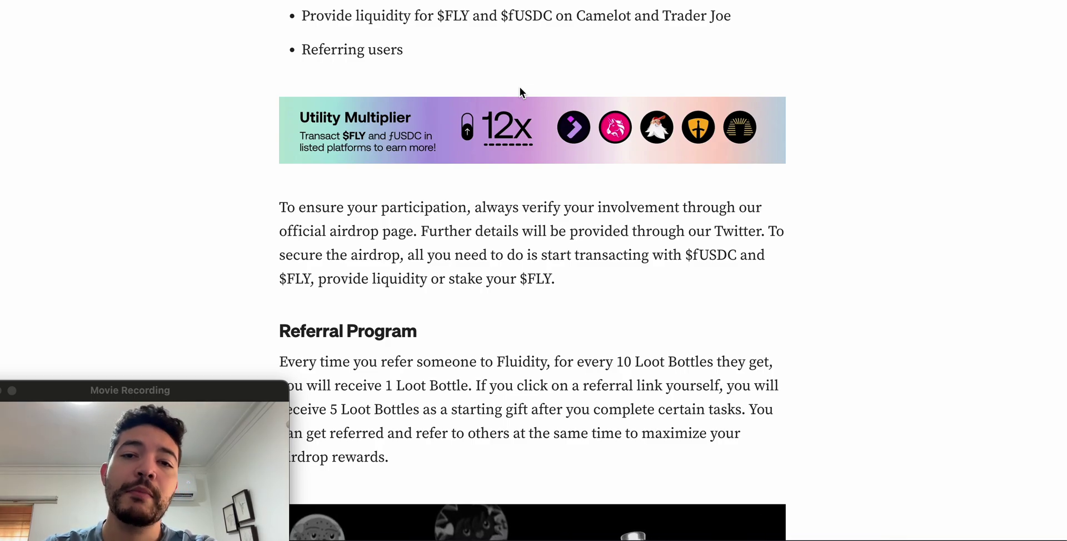
{"action": "scroll", "coordinate": [520, 89], "scroll_direction": "down", "scroll_amount": 1}
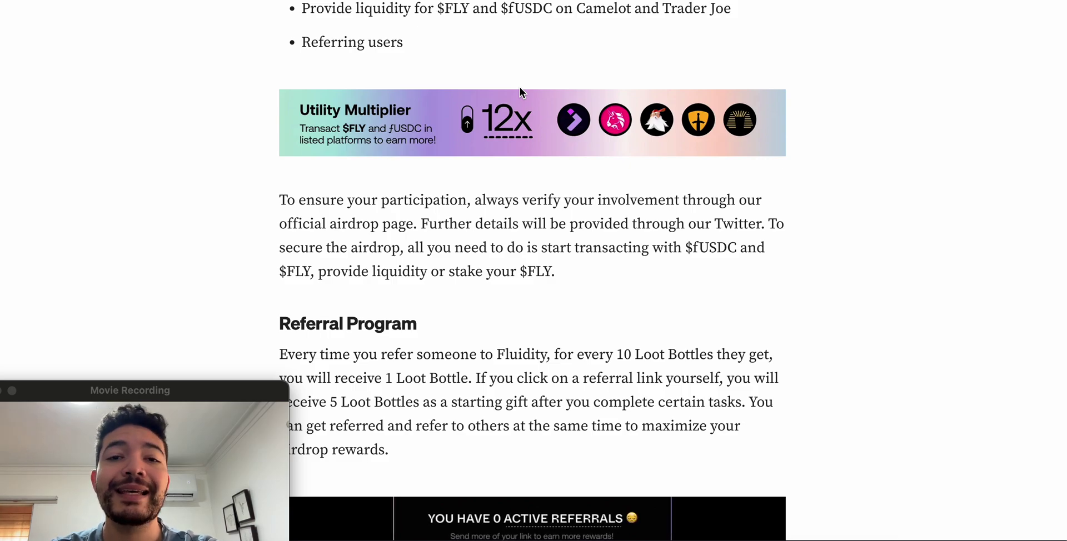
{"action": "scroll", "coordinate": [520, 89], "scroll_direction": "down", "scroll_amount": 3}
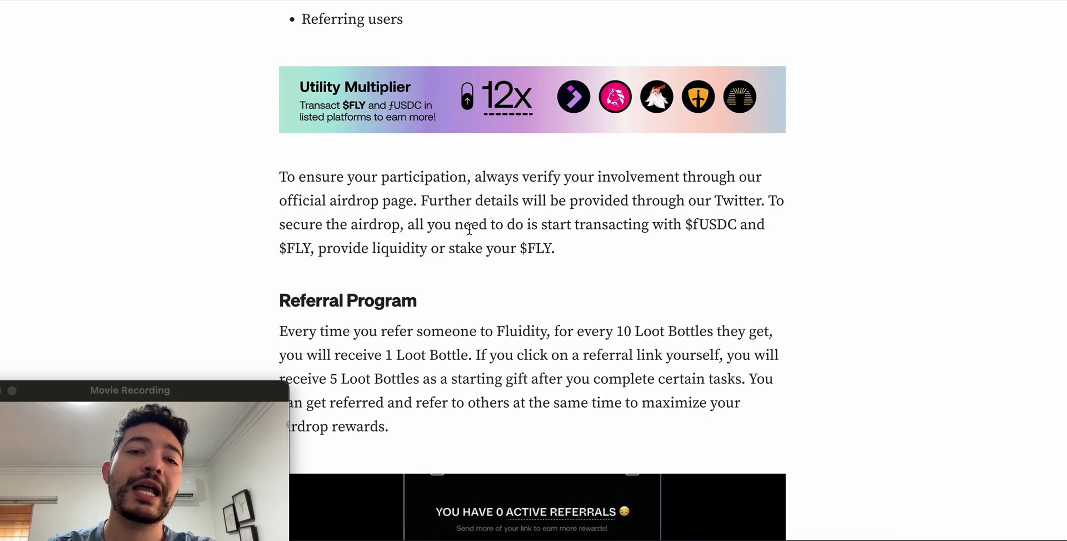
Scroll past the referral demo to the Airdrop missions, Galxe, and Rep3 section
{"action": "scroll", "coordinate": [469, 229], "scroll_direction": "down", "scroll_amount": 3}
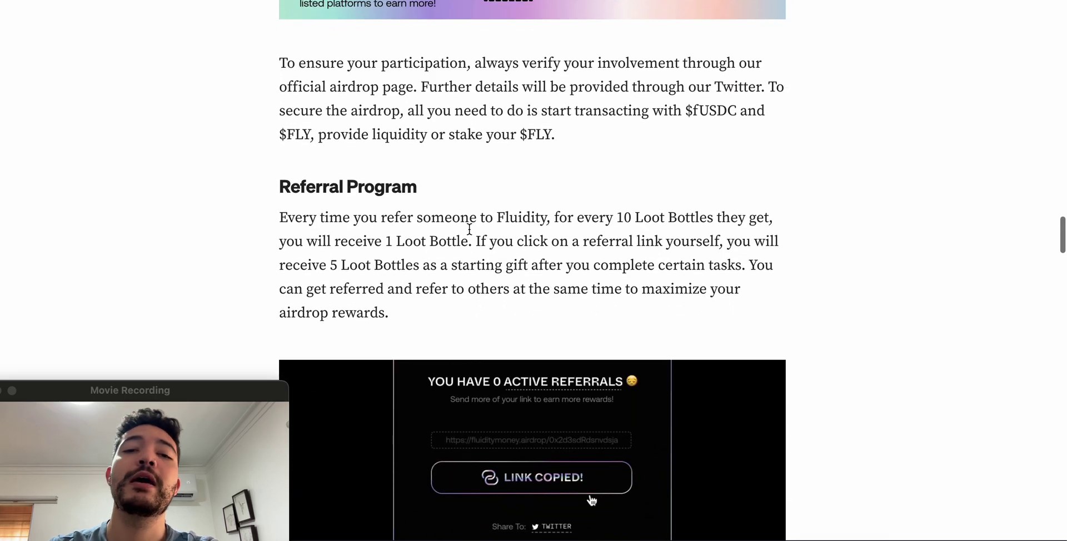
{"action": "scroll", "coordinate": [469, 229], "scroll_direction": "down", "scroll_amount": 1}
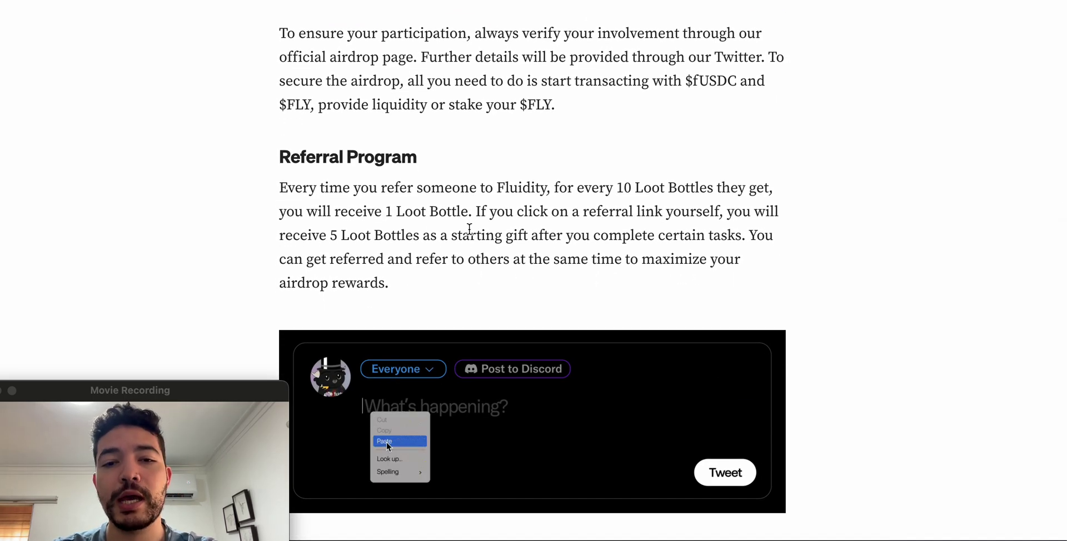
{"action": "scroll", "coordinate": [469, 229], "scroll_direction": "down", "scroll_amount": 1}
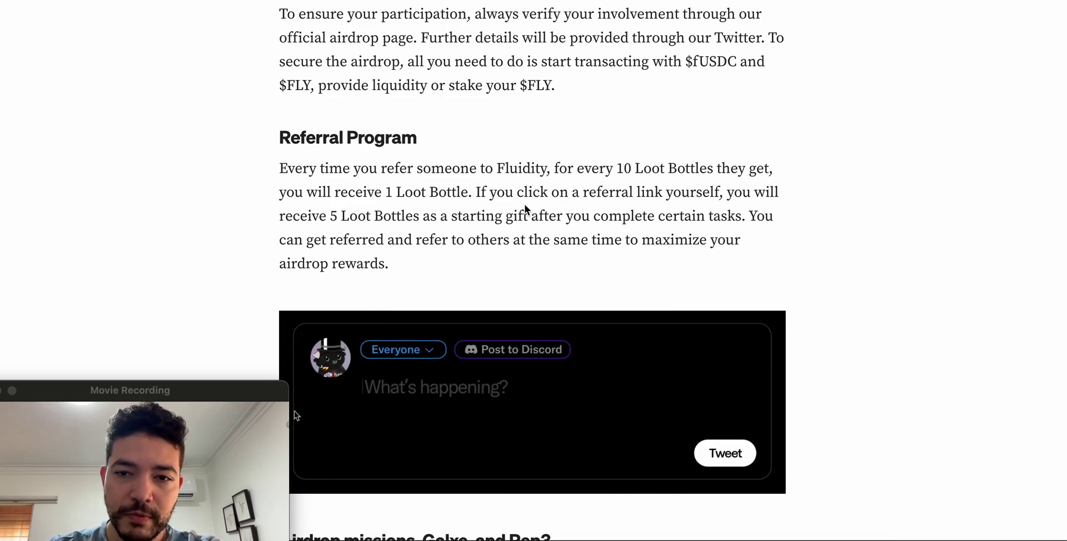
{"action": "scroll", "coordinate": [525, 205], "scroll_direction": "down", "scroll_amount": 2}
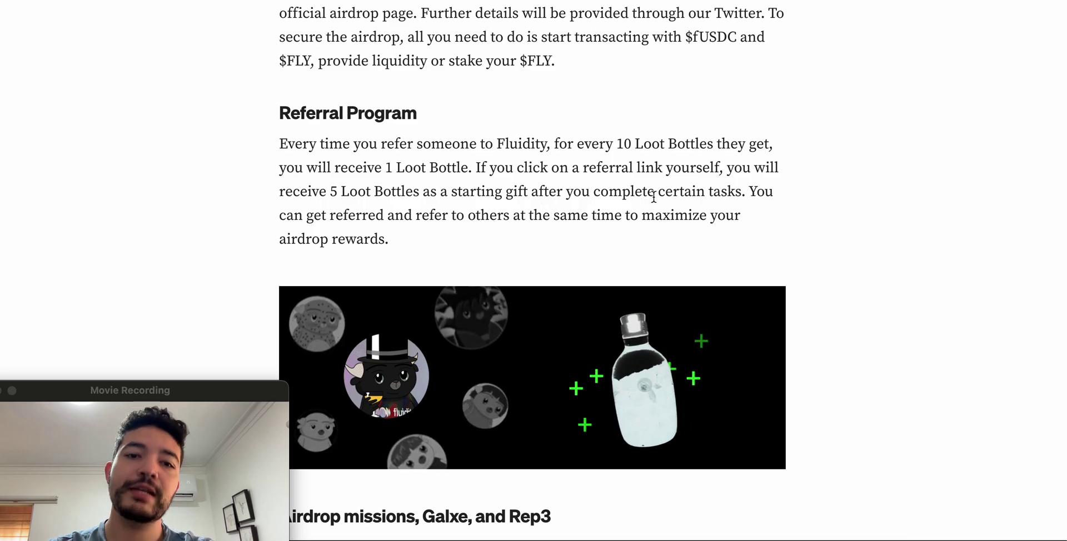
{"action": "scroll", "coordinate": [653, 197], "scroll_direction": "down", "scroll_amount": 1}
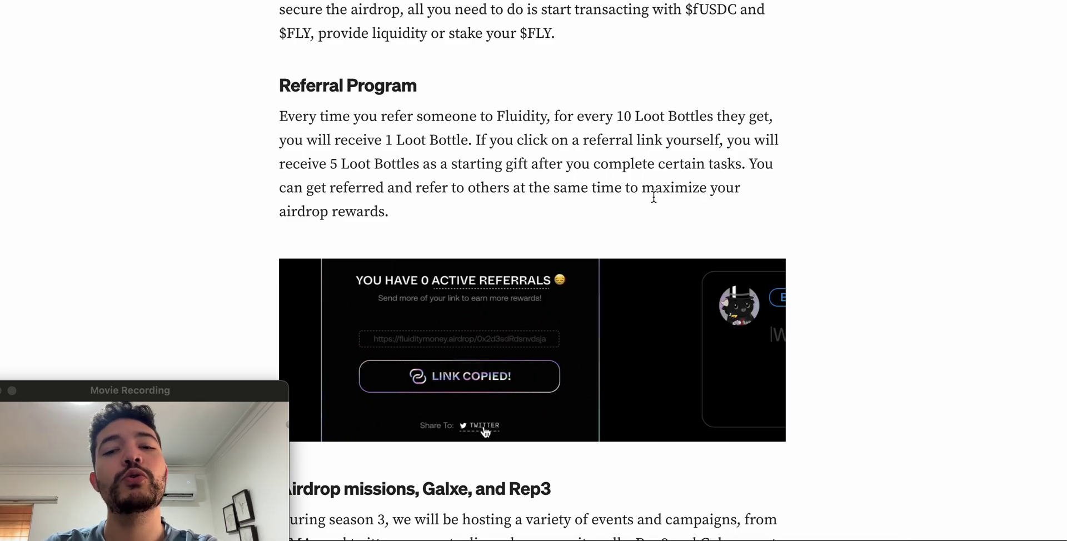
{"action": "scroll", "coordinate": [653, 197], "scroll_direction": "down", "scroll_amount": 1}
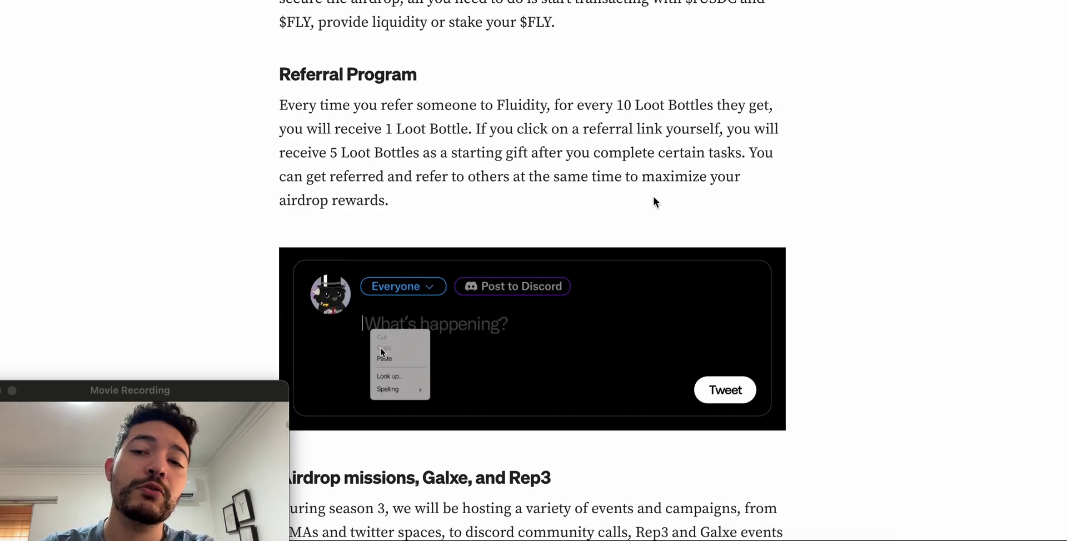
{"action": "scroll", "coordinate": [654, 197], "scroll_direction": "down", "scroll_amount": 1}
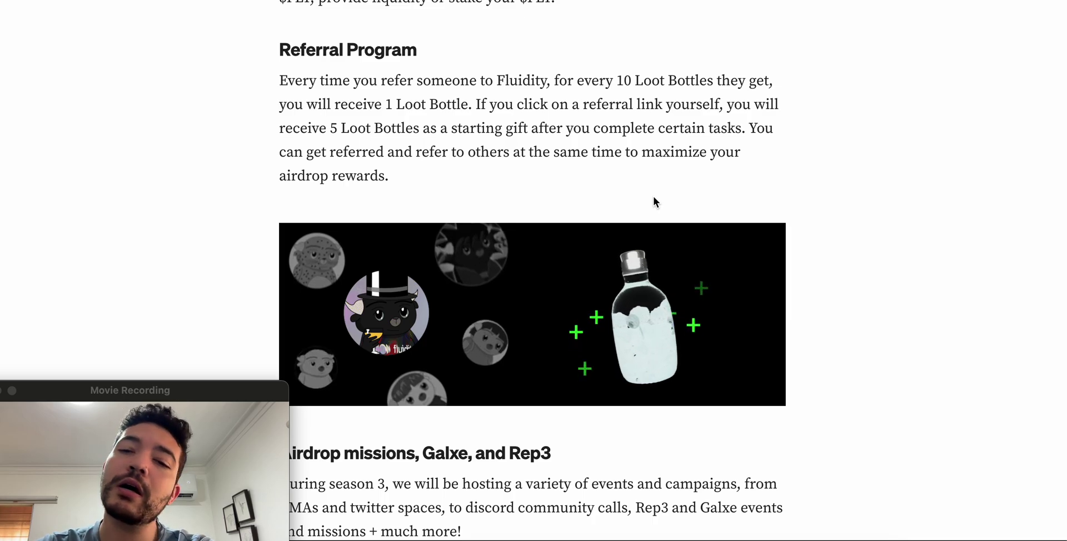
{"action": "scroll", "coordinate": [653, 199], "scroll_direction": "down", "scroll_amount": 2}
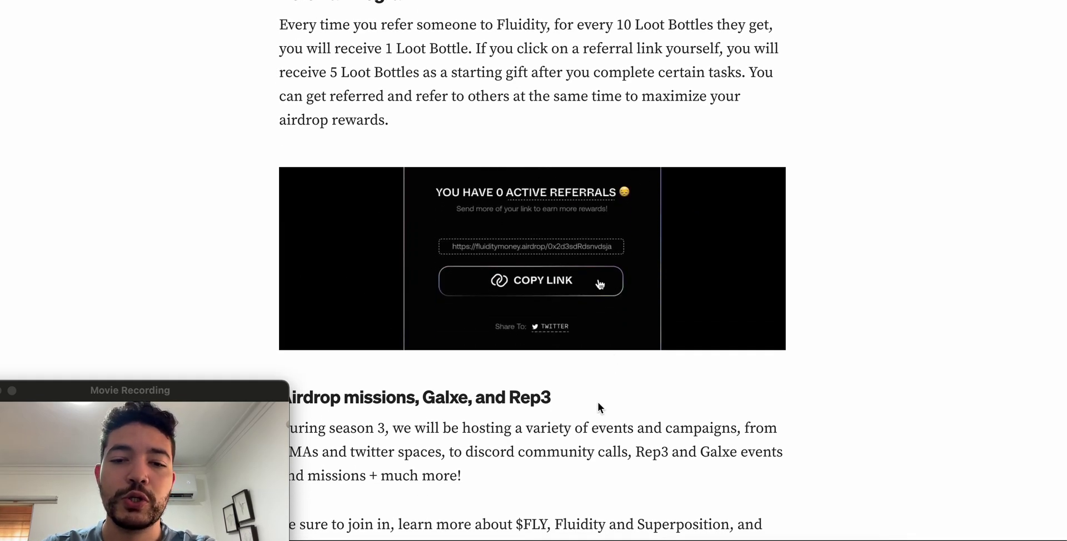
{"action": "scroll", "coordinate": [598, 403], "scroll_direction": "down", "scroll_amount": 10}
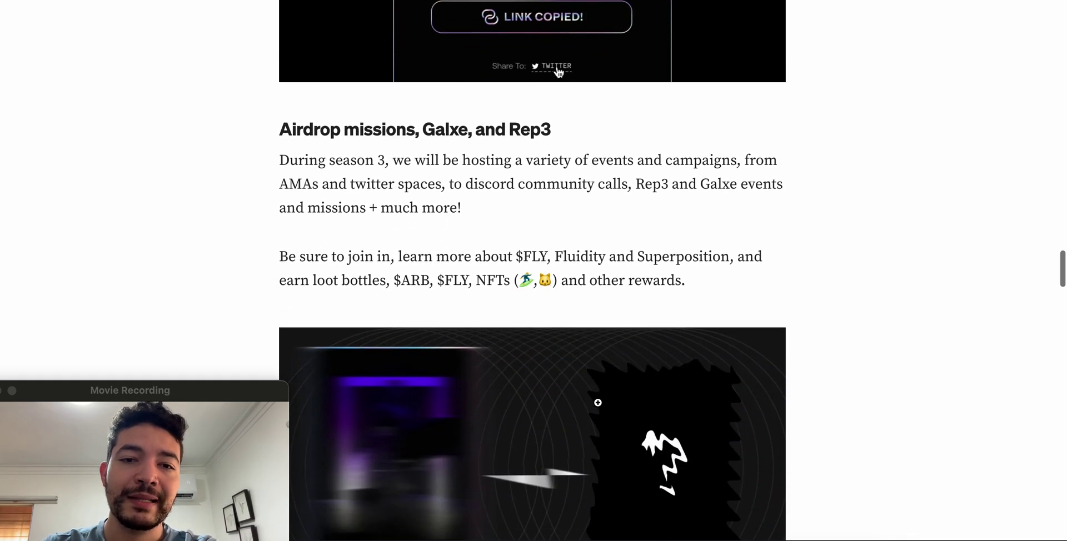
Finish the missions section, glance at the Fluidity dashboard, then switch to Jumper Exchange
{"action": "scroll", "coordinate": [598, 402], "scroll_direction": "down", "scroll_amount": 2}
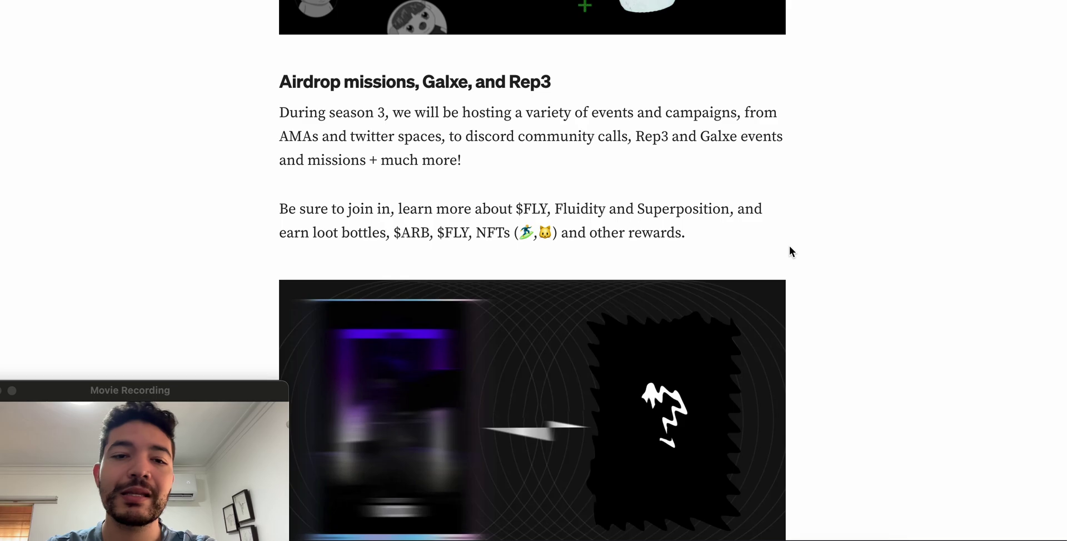
{"action": "scroll", "coordinate": [789, 246], "scroll_direction": "down", "scroll_amount": 2}
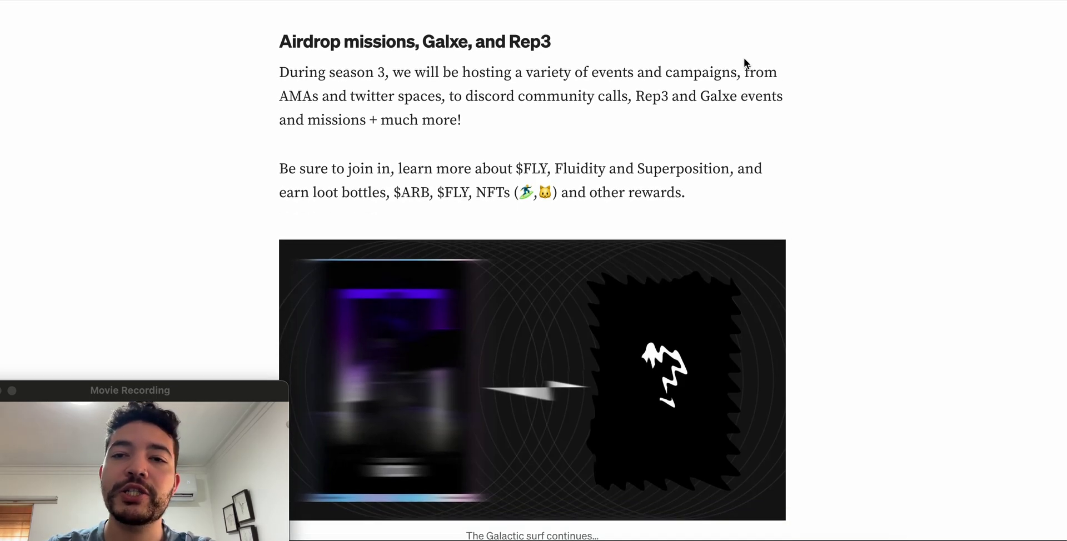
{"action": "left_click", "coordinate": [689, 3]}
{"action": "scroll", "coordinate": [505, 285], "scroll_direction": "up", "scroll_amount": 3}
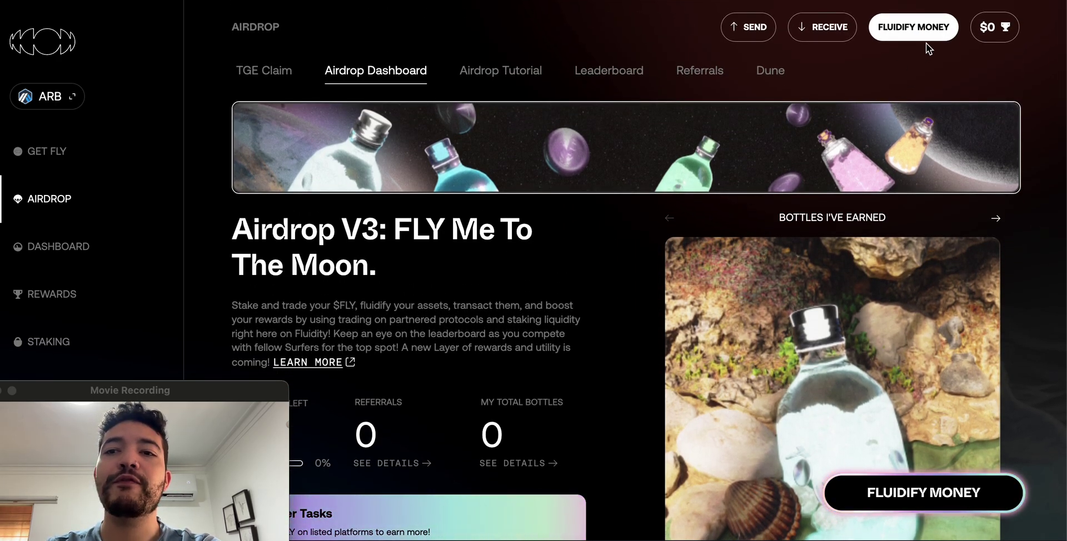
{"action": "left_click", "coordinate": [795, 3]}
Set up an exchange from ETH to USDC, both on Arbitrum
{"action": "left_click", "coordinate": [418, 43]}
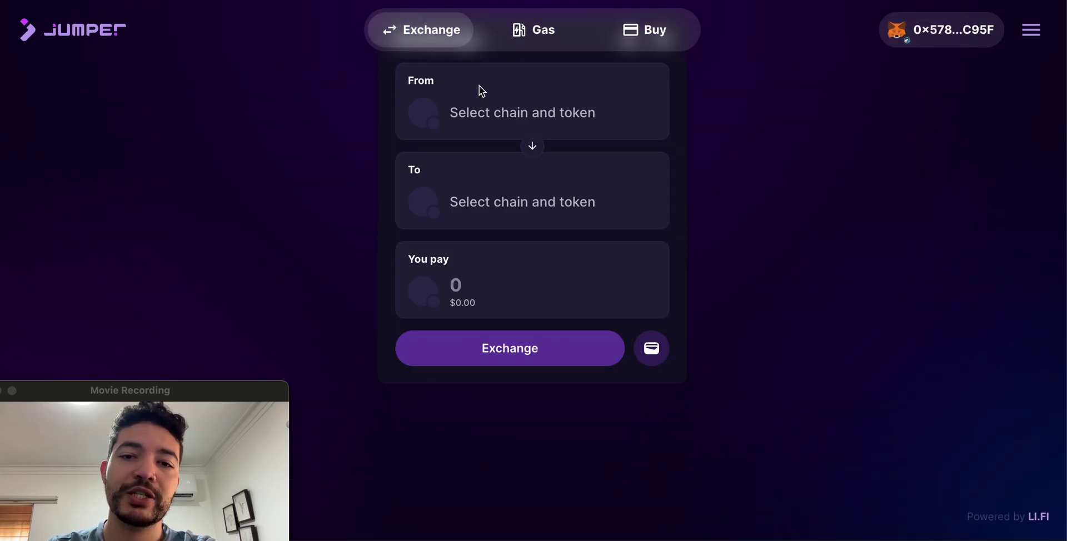
{"action": "left_click", "coordinate": [627, 128]}
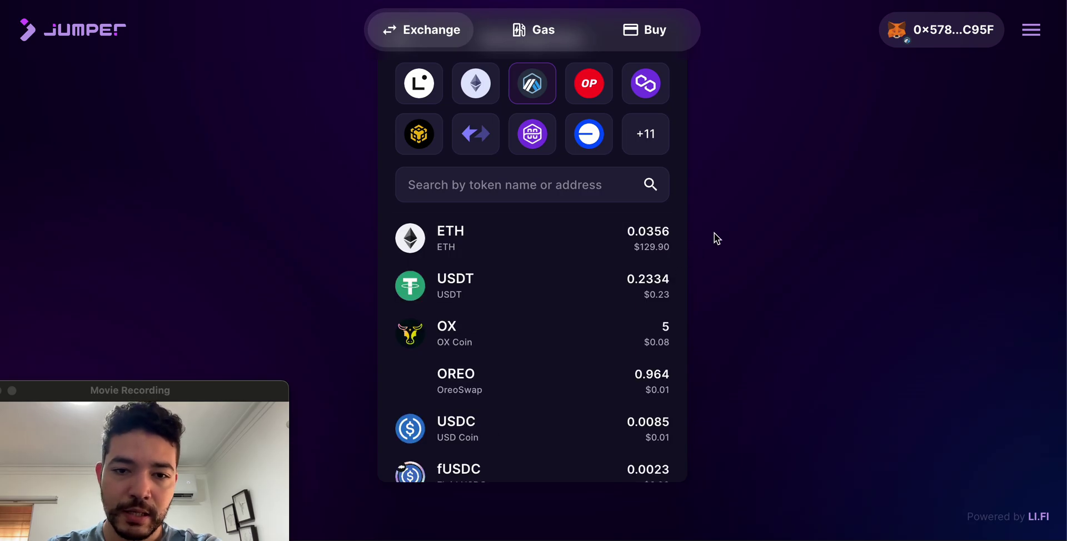
{"action": "left_click", "coordinate": [571, 246]}
{"action": "left_click", "coordinate": [577, 200]}
{"action": "left_click", "coordinate": [560, 184]}
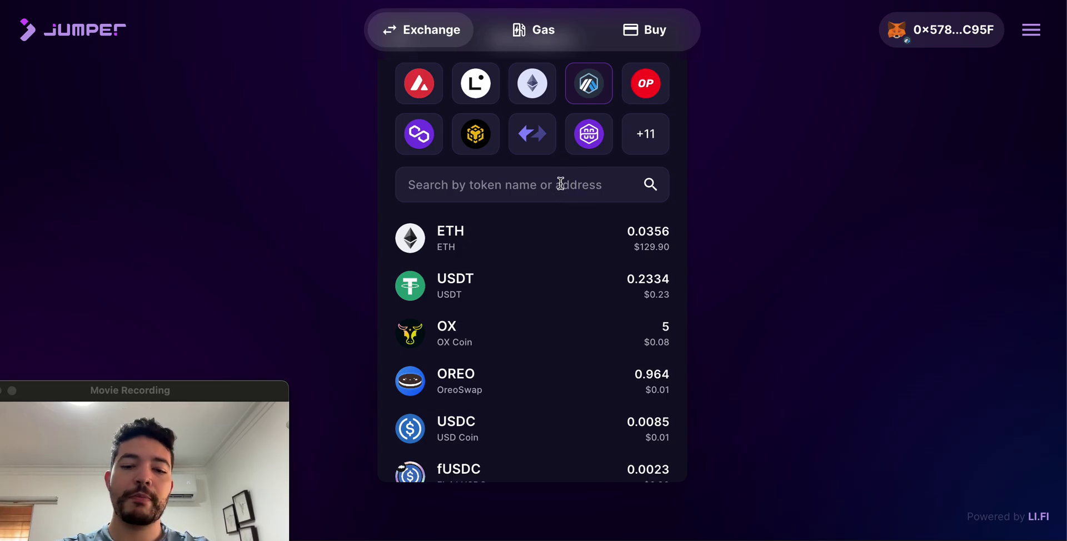
{"action": "type", "text": "usdc"}
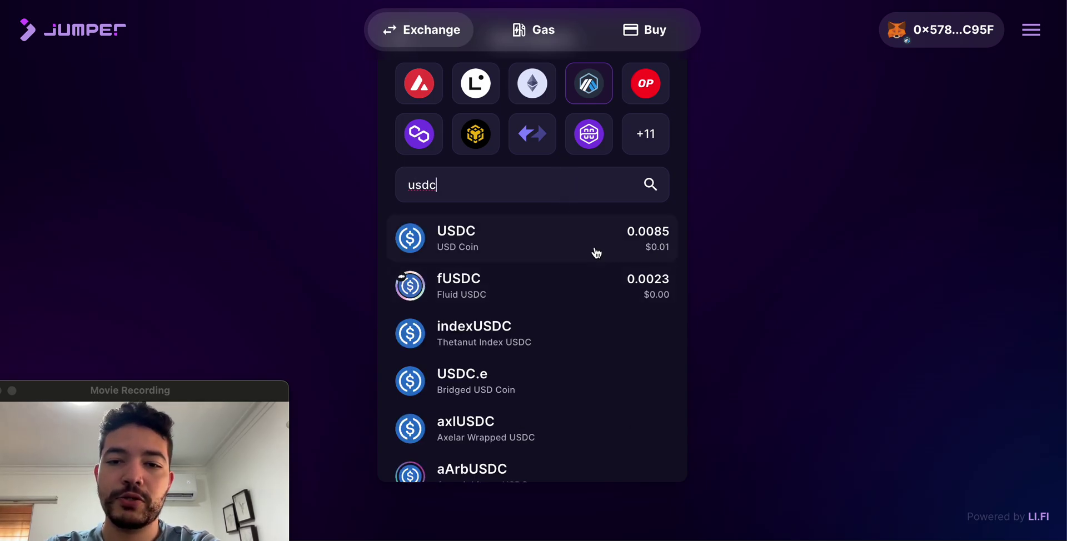
{"action": "left_click", "coordinate": [595, 250]}
Enter 0.033 ETH as the amount, review the swap and start it
{"action": "left_click", "coordinate": [640, 196]}
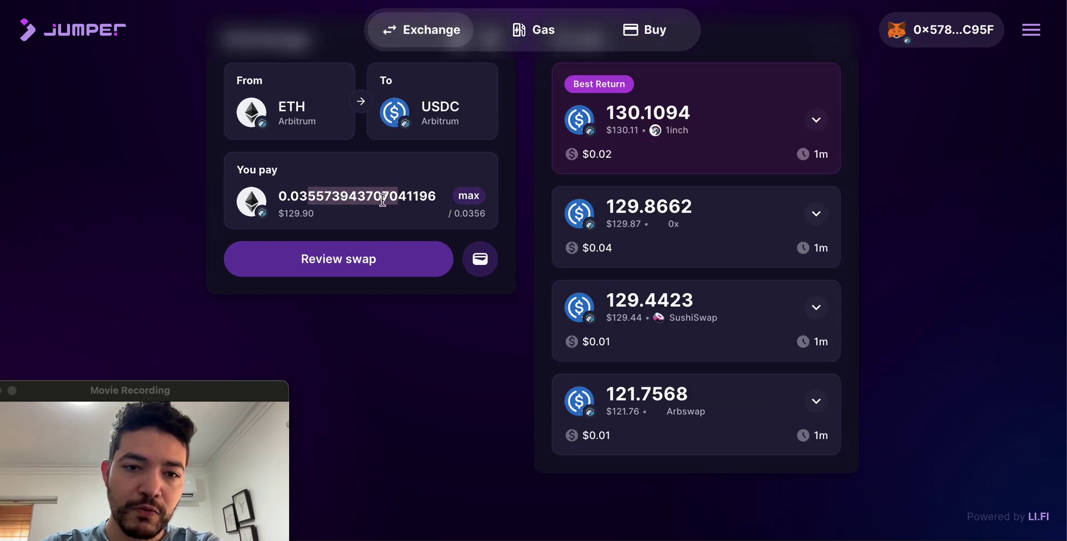
{"action": "left_click_drag", "start_coordinate": [315, 195], "coordinate": [508, 210]}
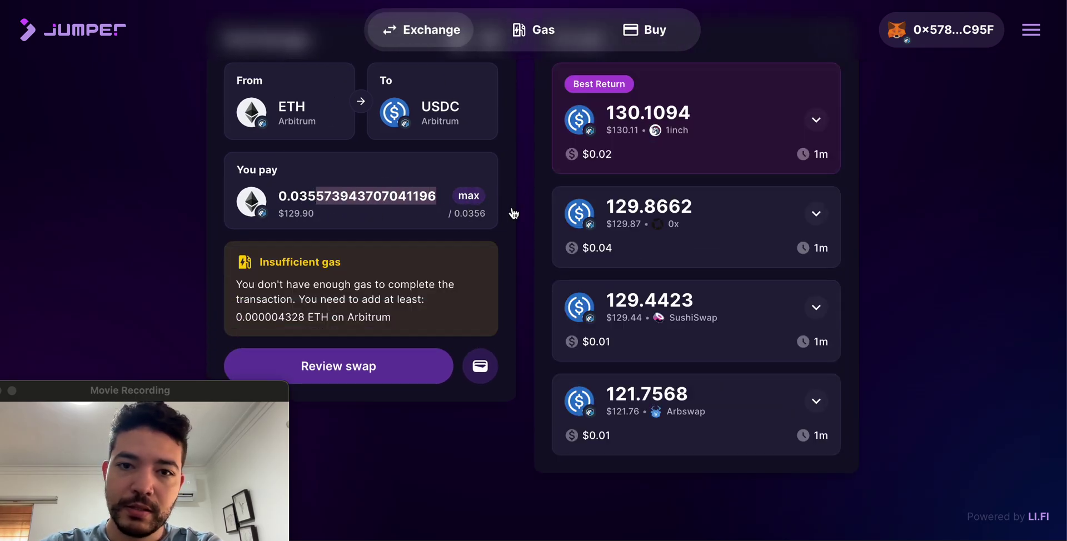
{"action": "key", "text": "BackSpace"}
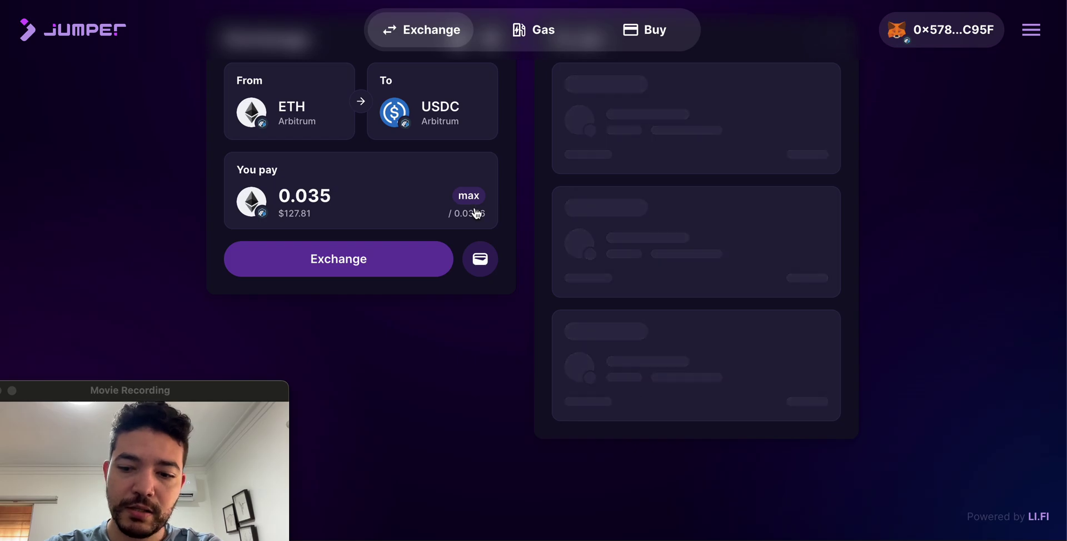
{"action": "key", "text": "BackSpace"}
{"action": "type", "text": "3"}
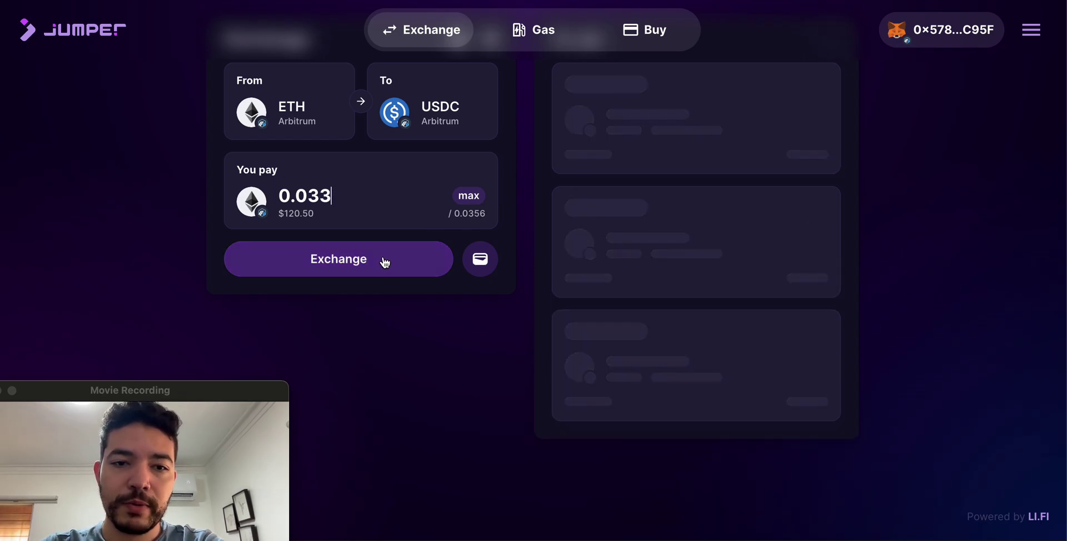
{"action": "left_click", "coordinate": [385, 259]}
{"action": "left_click", "coordinate": [649, 246]}
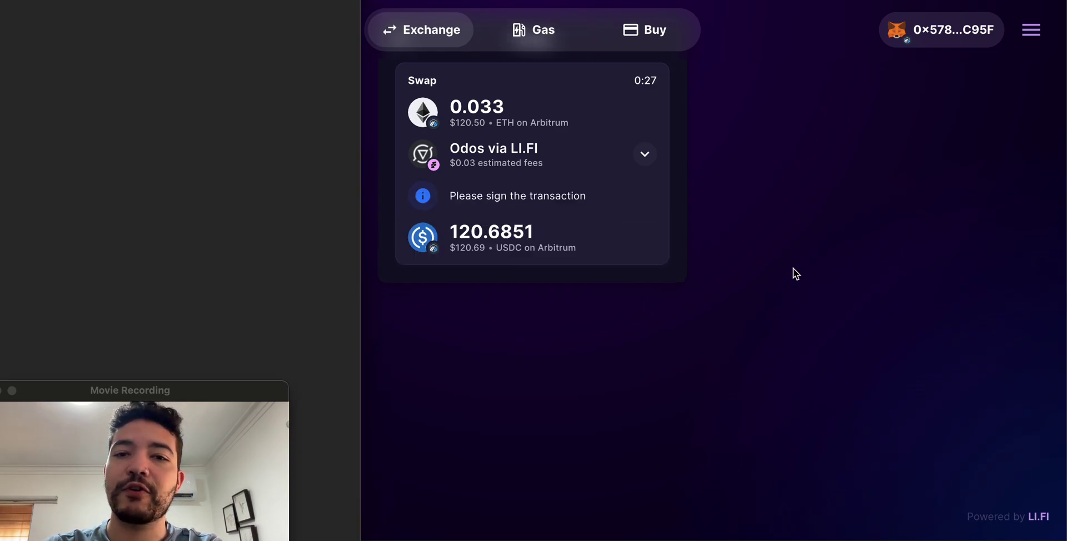
Confirm the swap for 120.6108 USDC in the wallet and return to Fluidity
{"action": "left_click", "coordinate": [320, 531]}
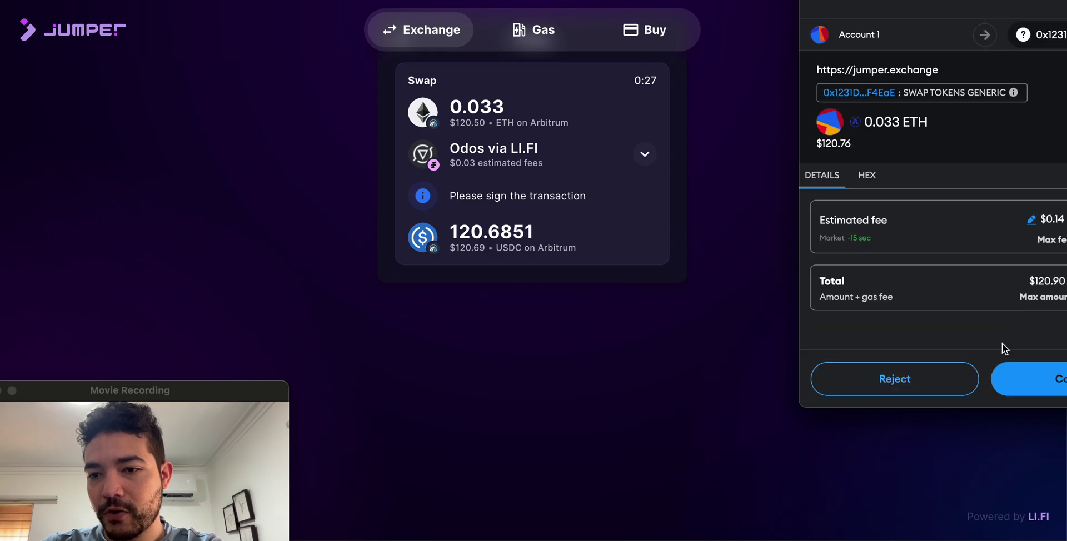
{"action": "left_click", "coordinate": [1018, 379]}
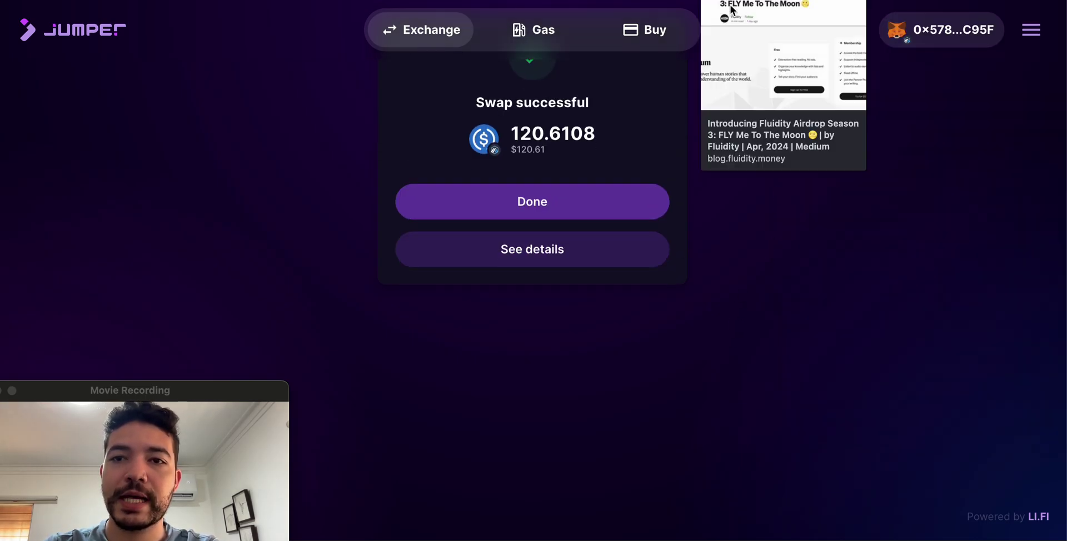
{"action": "key", "text": "ctrl+Tab"}
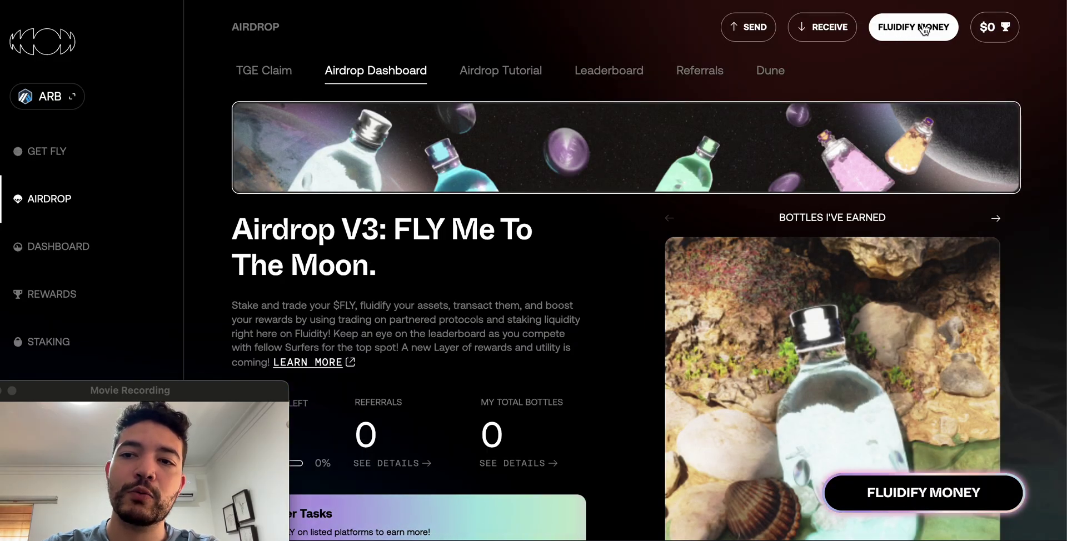
{"action": "left_click", "coordinate": [921, 32]}
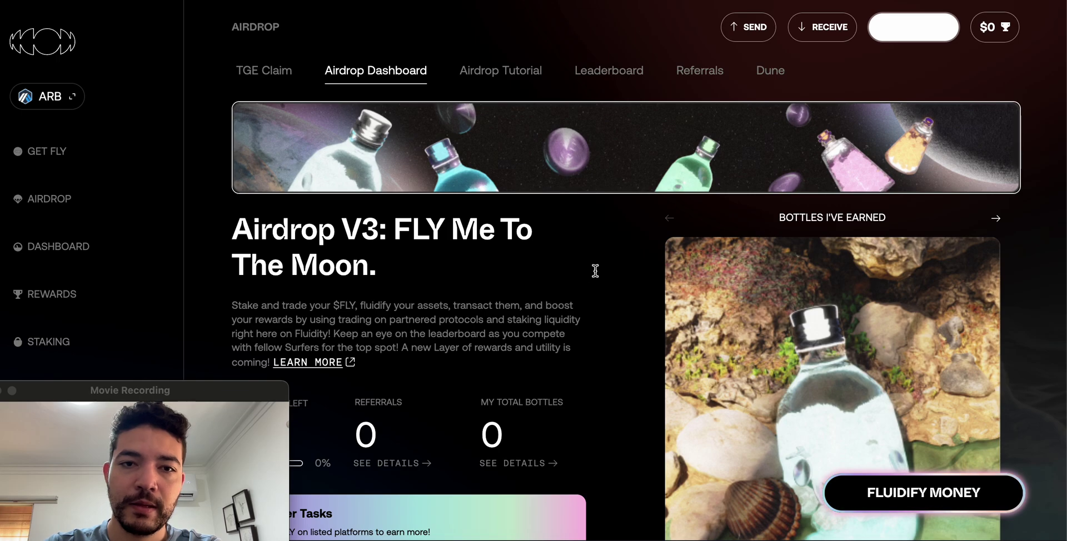
{"action": "scroll", "coordinate": [577, 284], "scroll_direction": "down", "scroll_amount": 2}
{"action": "scroll", "coordinate": [774, 69], "scroll_direction": "up", "scroll_amount": 3}
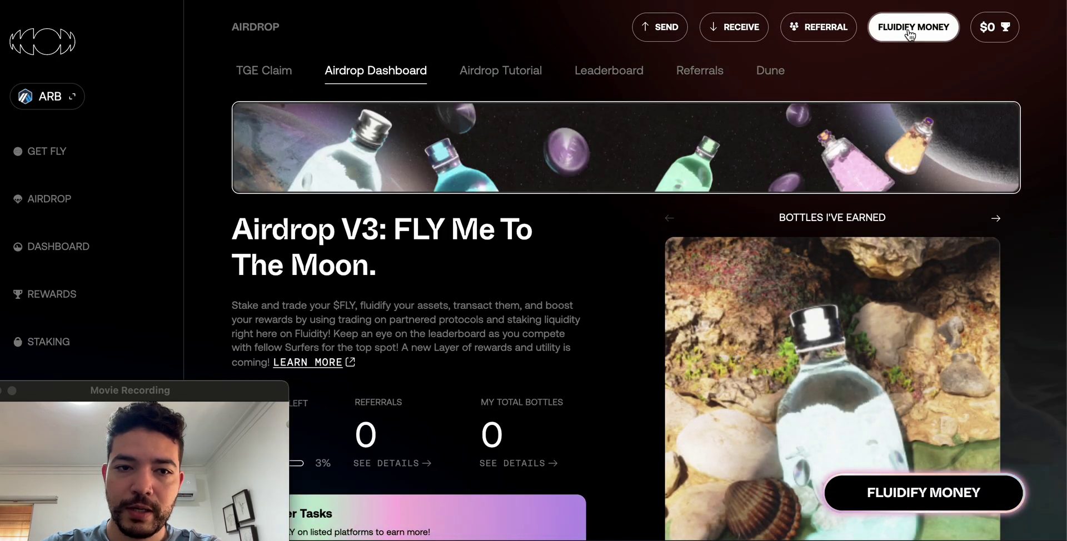
Choose USDC, fill in the full 120.619322 balance and create fUSDC
{"action": "left_click", "coordinate": [910, 31]}
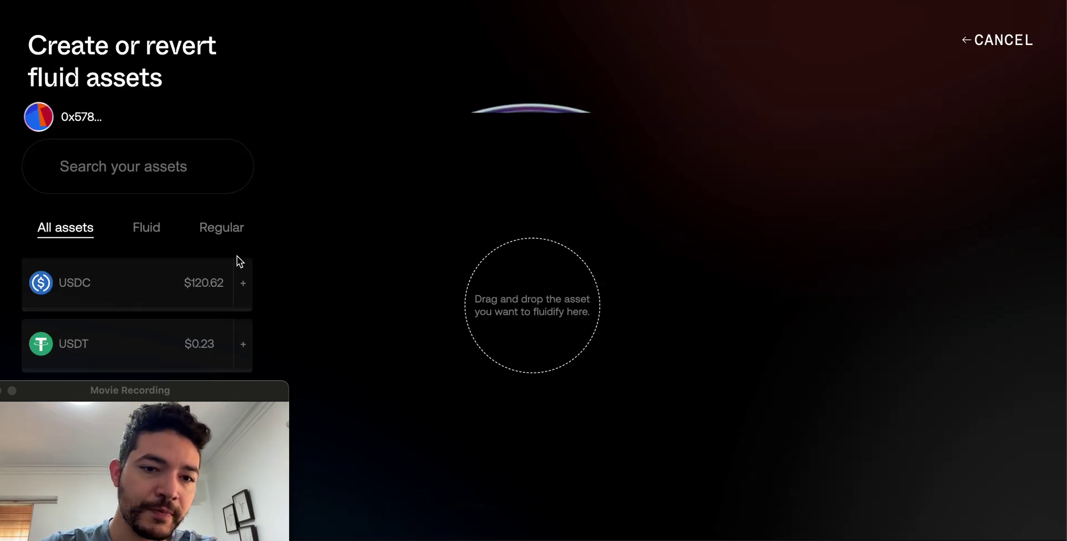
{"action": "left_click", "coordinate": [180, 293]}
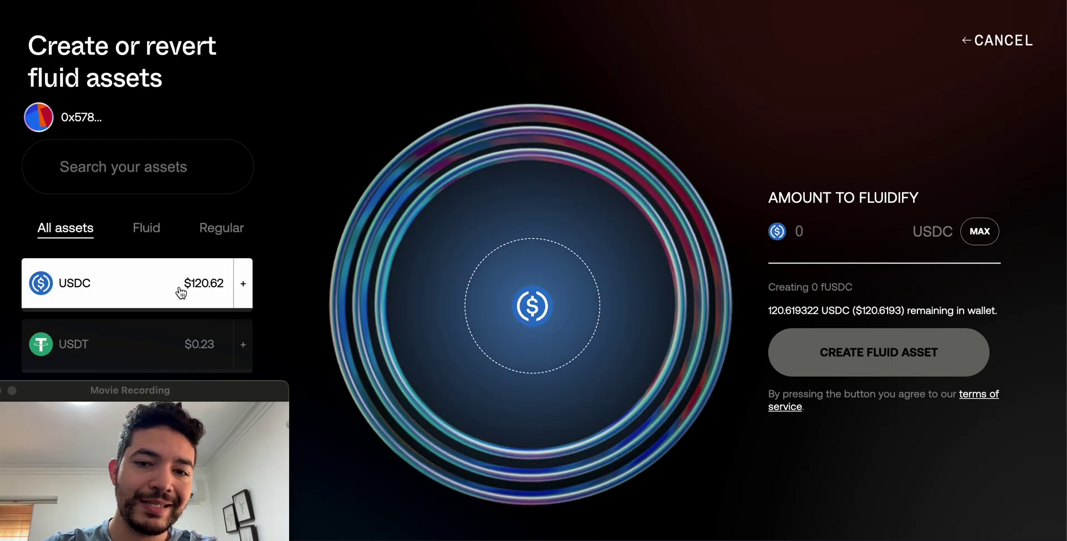
{"action": "left_click", "coordinate": [968, 227]}
{"action": "left_click", "coordinate": [867, 354]}
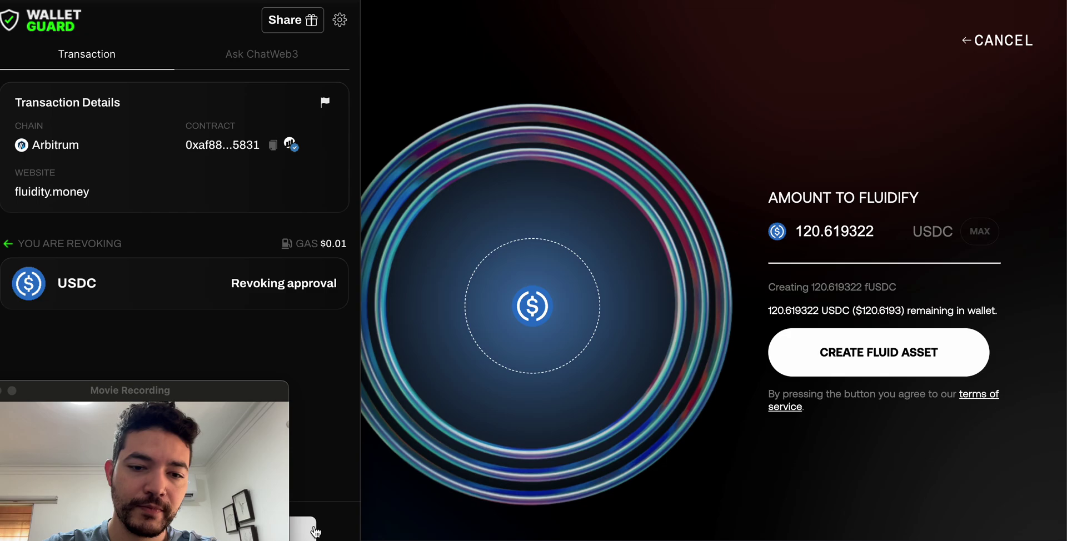
{"action": "left_click", "coordinate": [315, 531]}
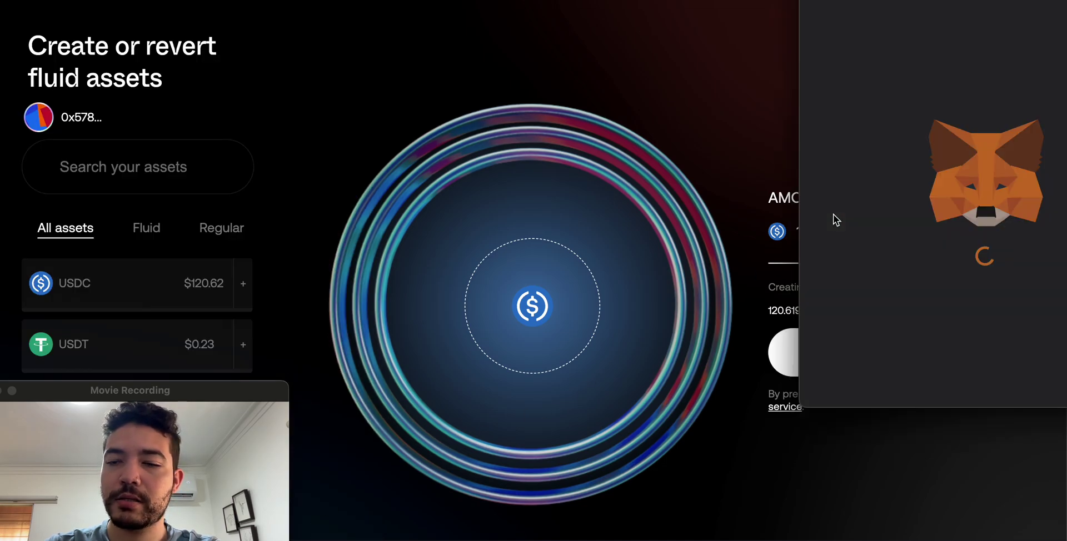
Approve a full-balance USDC spending cap in MetaMask and confirm the fluidify transaction
{"action": "left_click_drag", "start_coordinate": [1015, 13], "coordinate": [753, 25]}
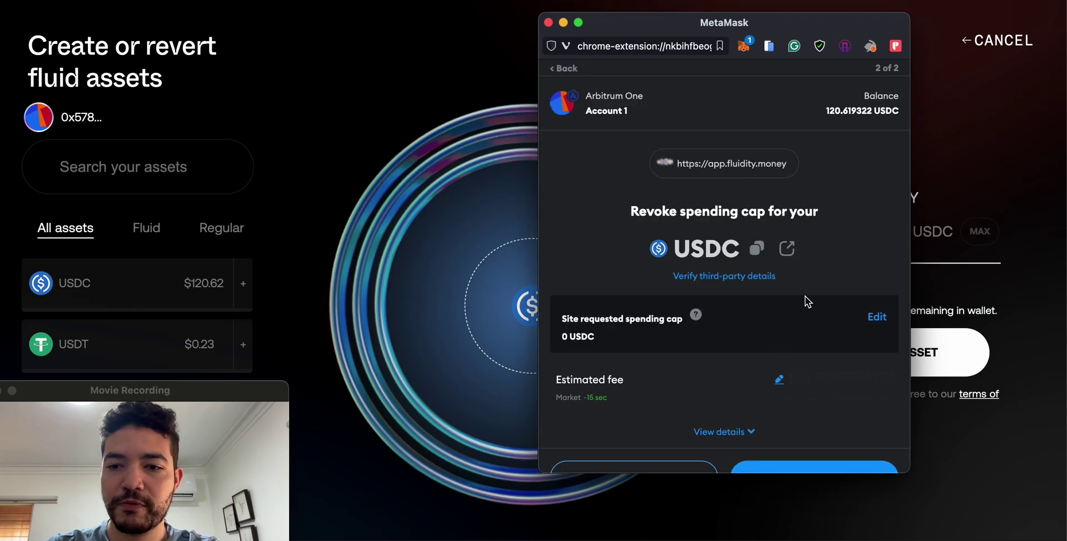
{"action": "scroll", "coordinate": [805, 296], "scroll_direction": "down", "scroll_amount": 2}
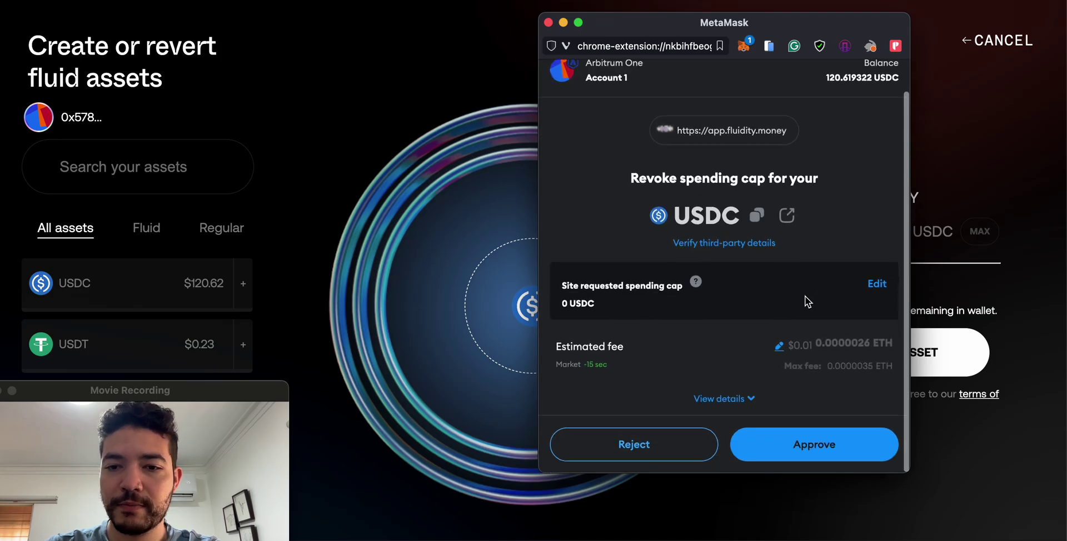
{"action": "left_click", "coordinate": [801, 441]}
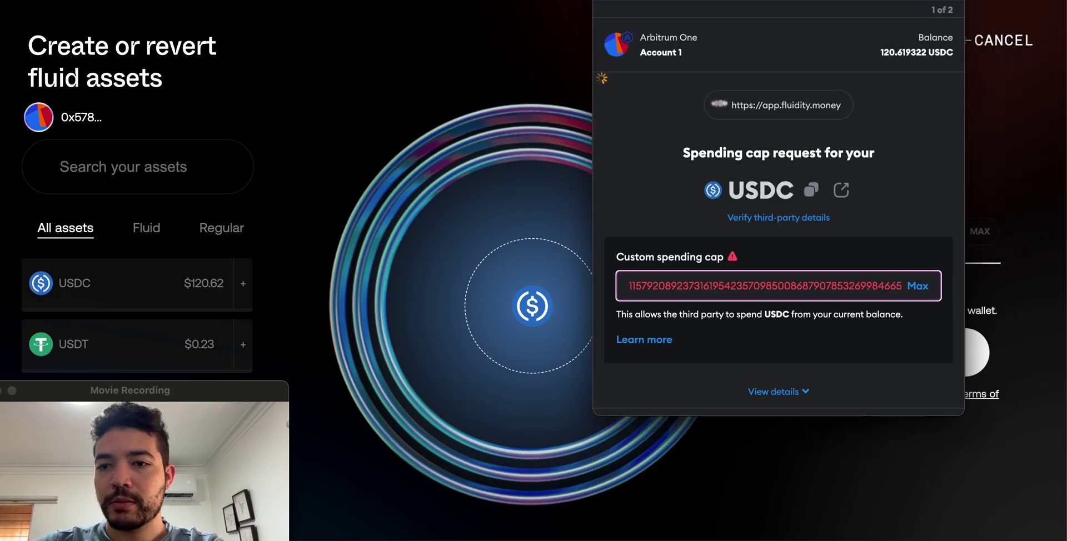
{"action": "left_click", "coordinate": [852, 293]}
{"action": "scroll", "coordinate": [784, 295], "scroll_direction": "down", "scroll_amount": 3}
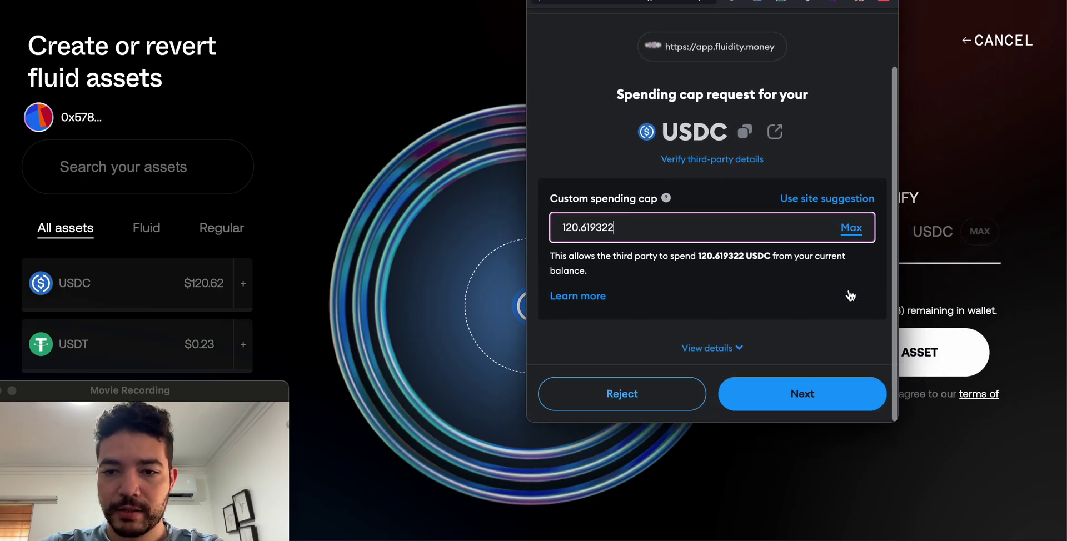
{"action": "left_click", "coordinate": [817, 387]}
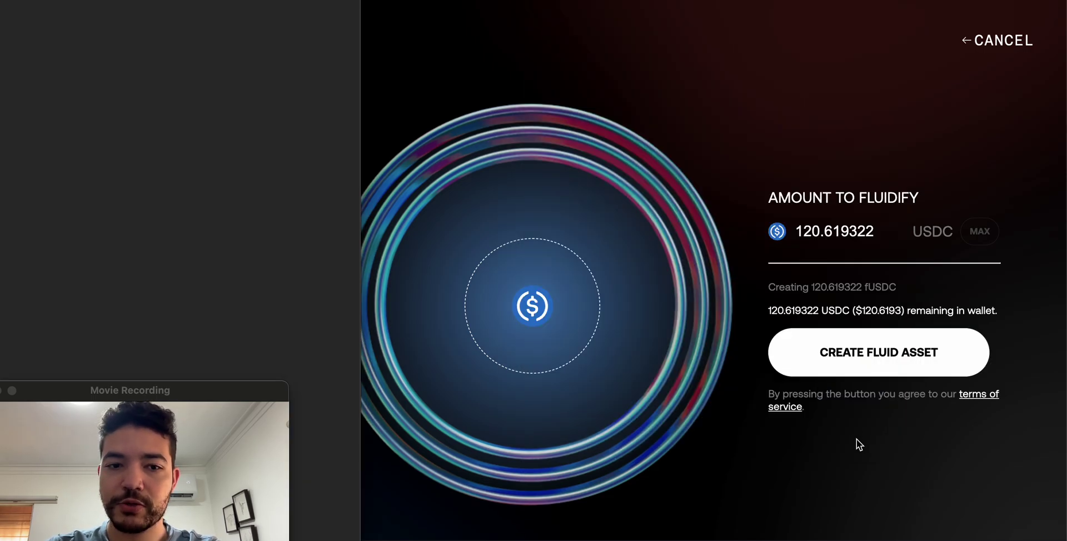
{"action": "left_click", "coordinate": [310, 528]}
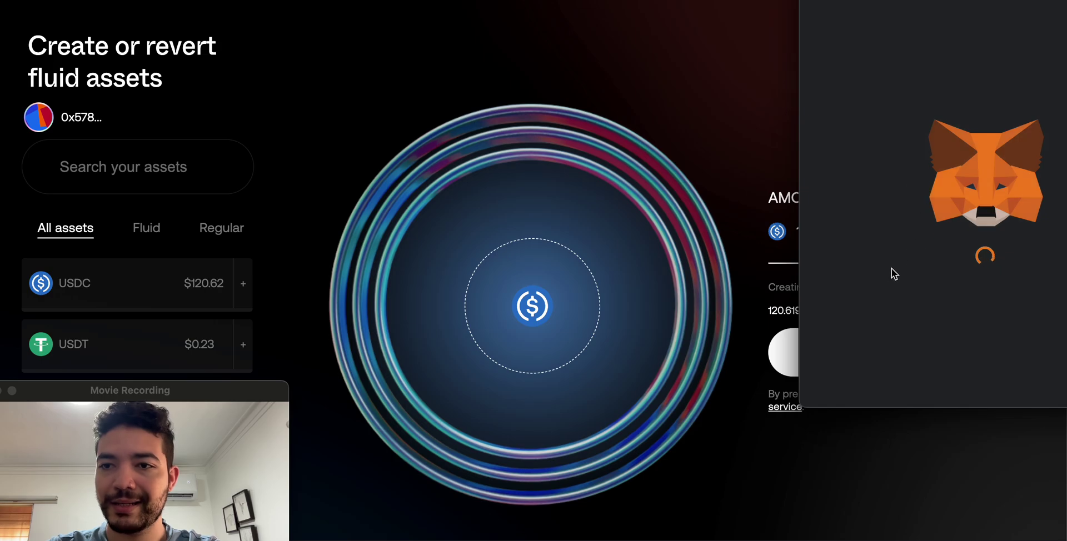
{"action": "left_click", "coordinate": [1015, 387]}
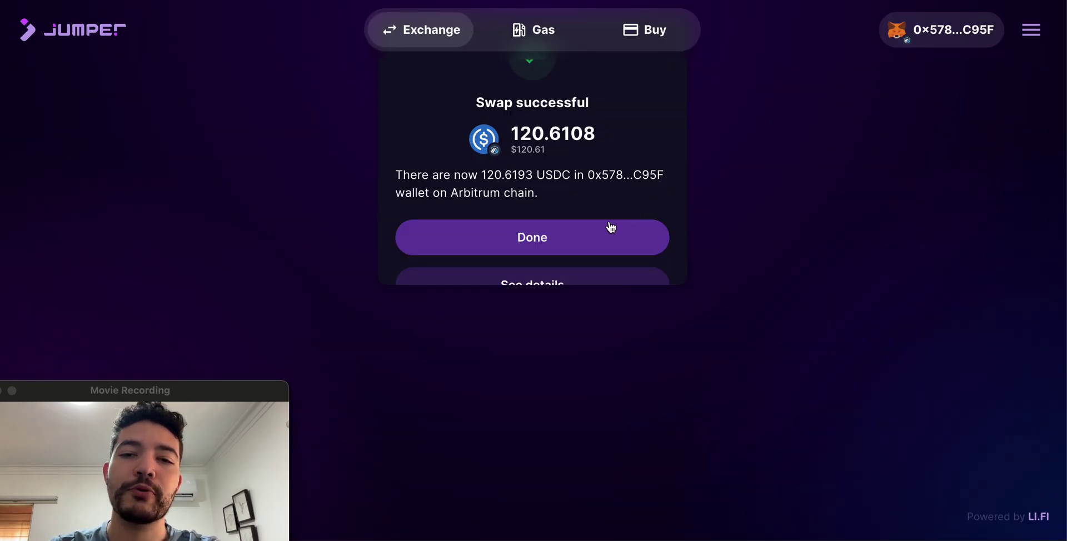
Clear the previous swap and choose fUSDC as the token to pay with
{"action": "left_click", "coordinate": [596, 236]}
{"action": "left_click", "coordinate": [494, 114]}
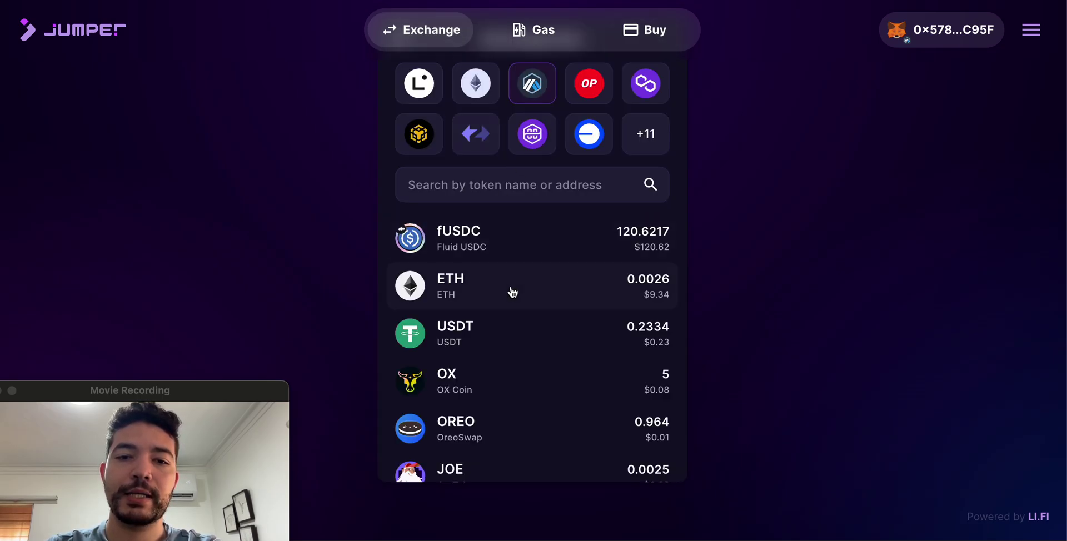
{"action": "left_click", "coordinate": [561, 244]}
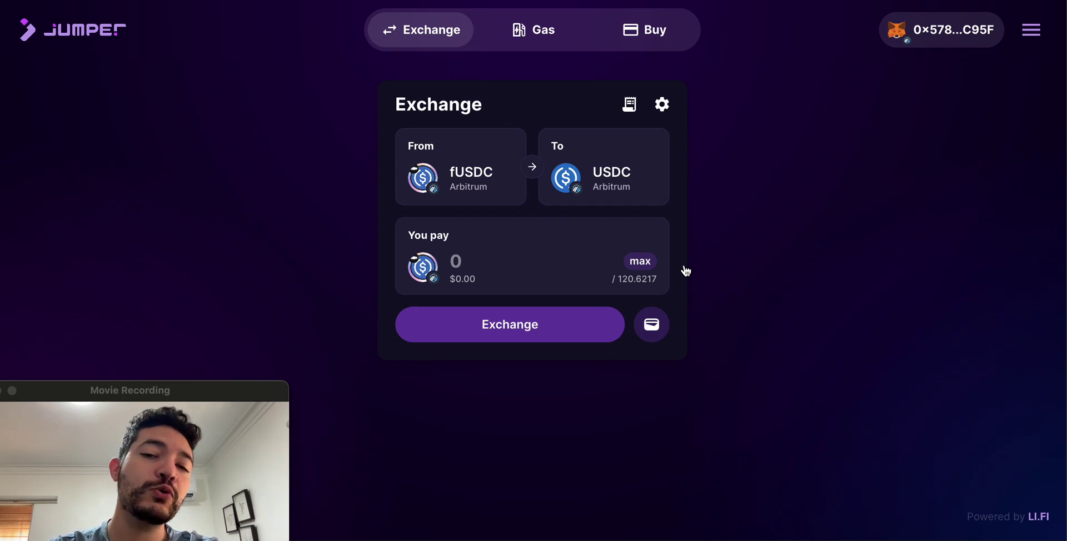
Set FLY as the token to receive and swap the full 120.62167 fUSDC balance
{"action": "left_click", "coordinate": [649, 198]}
{"action": "left_click", "coordinate": [504, 251]}
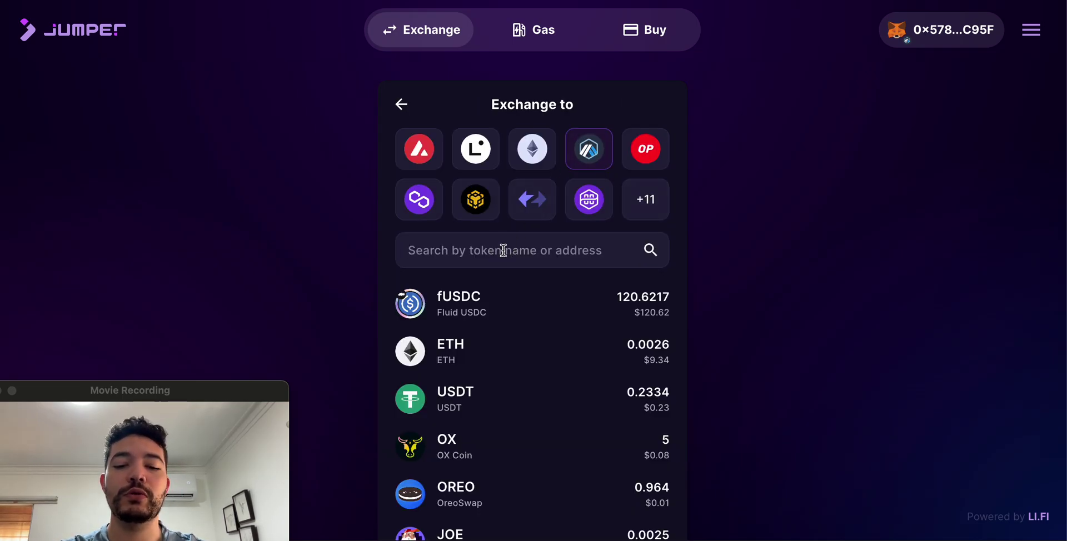
{"action": "type", "text": "fly"}
{"action": "left_click", "coordinate": [521, 299]}
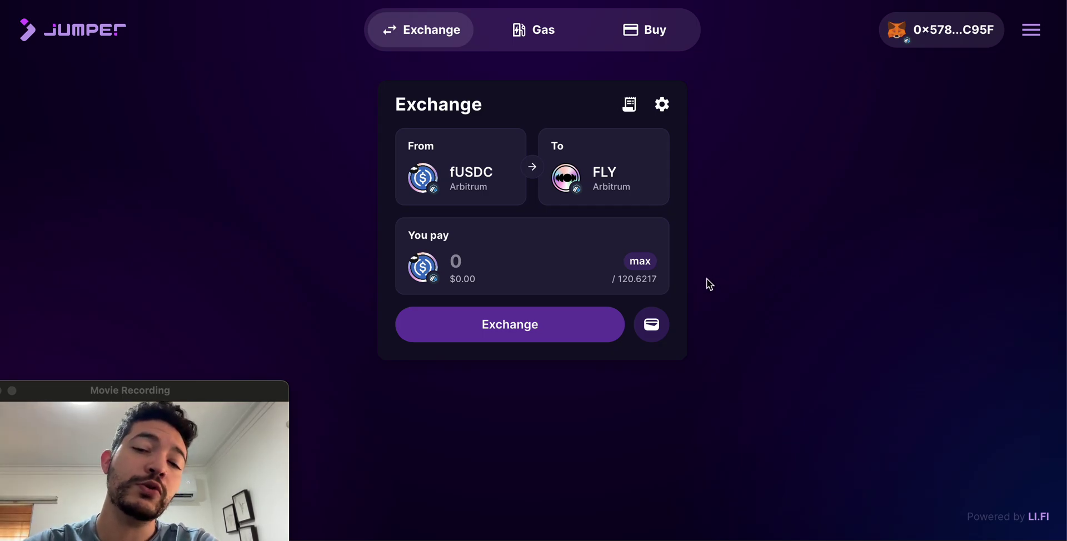
{"action": "left_click", "coordinate": [651, 271]}
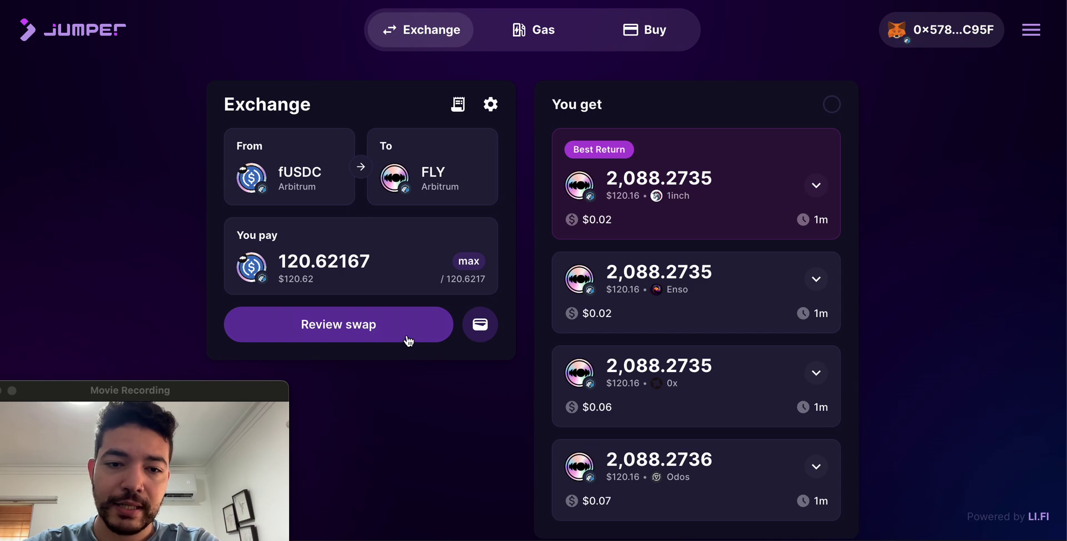
{"action": "left_click", "coordinate": [408, 335]}
Start the swap and approve a custom fUSDC spending cap of 1000 in MetaMask
{"action": "left_click", "coordinate": [622, 334]}
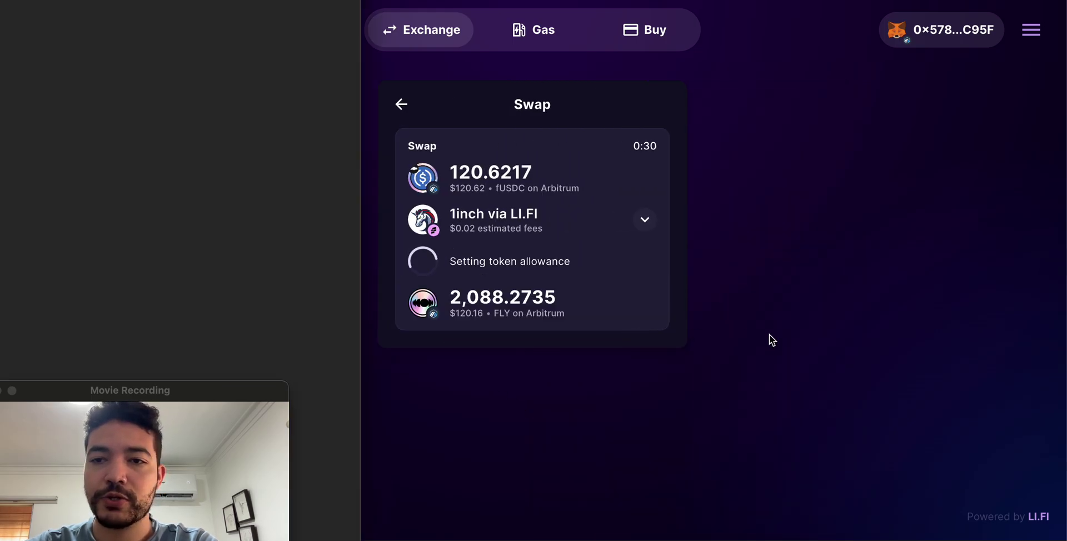
{"action": "left_click", "coordinate": [352, 535]}
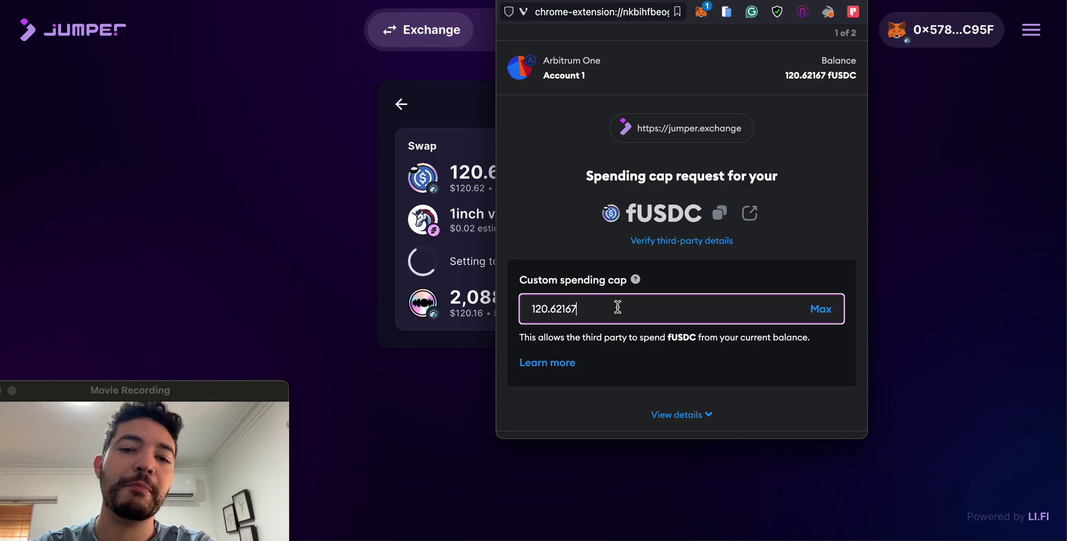
{"action": "double_click", "coordinate": [617, 308]}
{"action": "type", "text": "1000"}
{"action": "scroll", "coordinate": [637, 348], "scroll_direction": "down", "scroll_amount": 2}
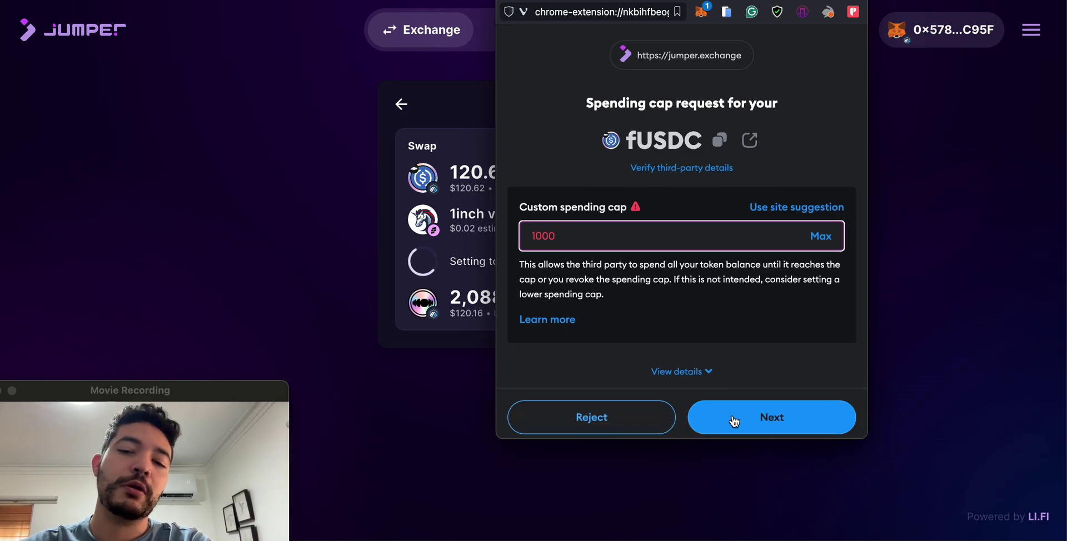
{"action": "left_click", "coordinate": [753, 418]}
{"action": "left_click", "coordinate": [731, 417]}
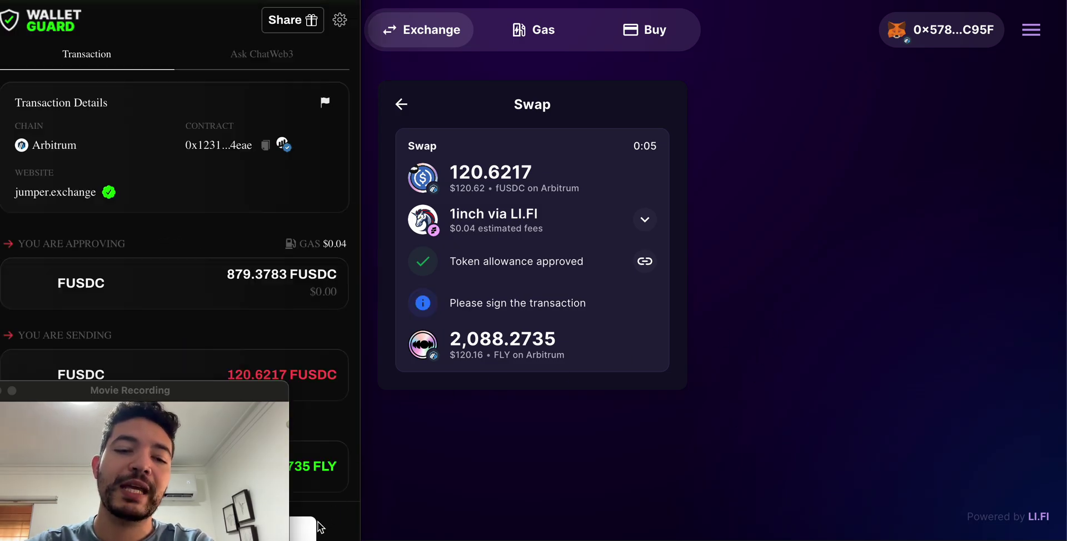
Confirm the swap transaction, receiving 2,088.2735 FLY, and close the success summary
{"action": "left_click", "coordinate": [315, 527]}
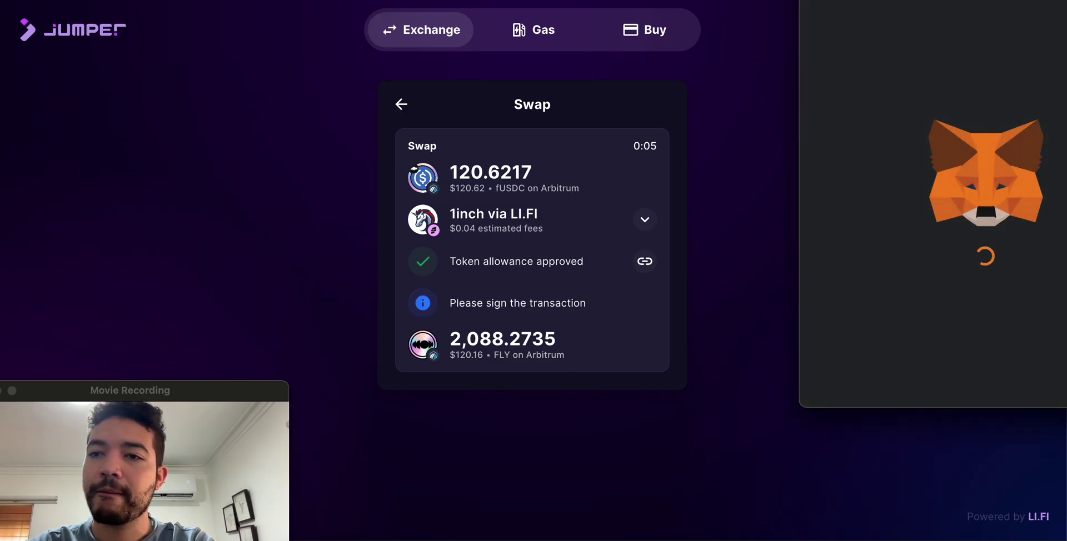
{"action": "left_click_drag", "start_coordinate": [1020, 3], "coordinate": [710, 19]}
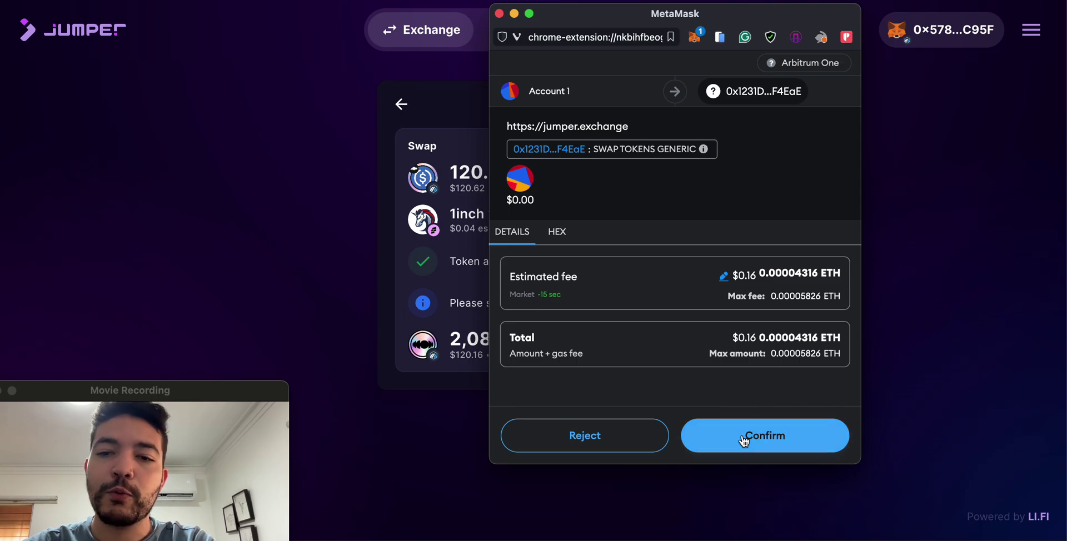
{"action": "left_click", "coordinate": [743, 439]}
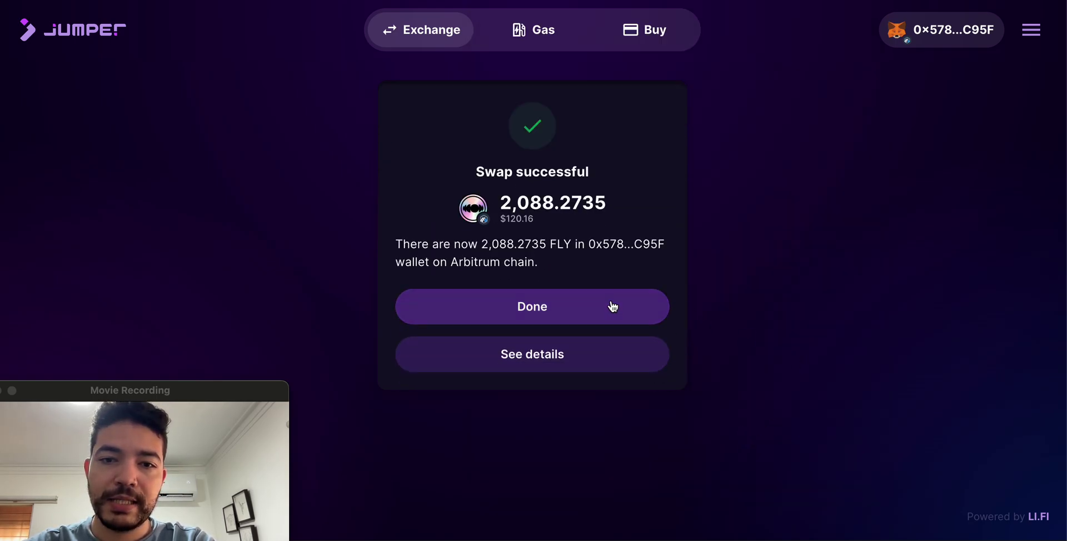
{"action": "left_click", "coordinate": [613, 307]}
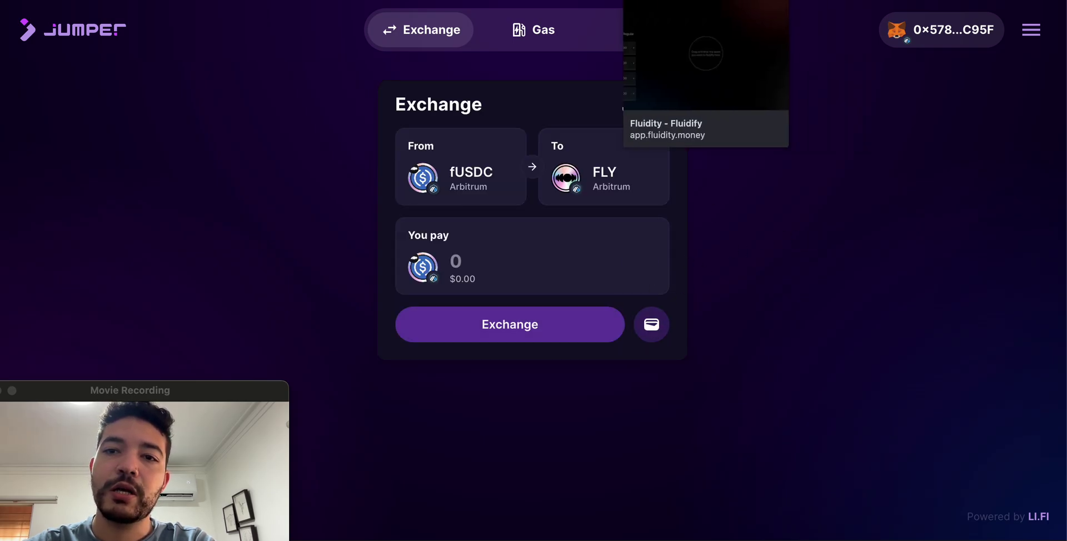
Return to the Fluidity site, close the fUSDC success screen, and go to the Airdrop dashboard
{"action": "left_click", "coordinate": [666, 1]}
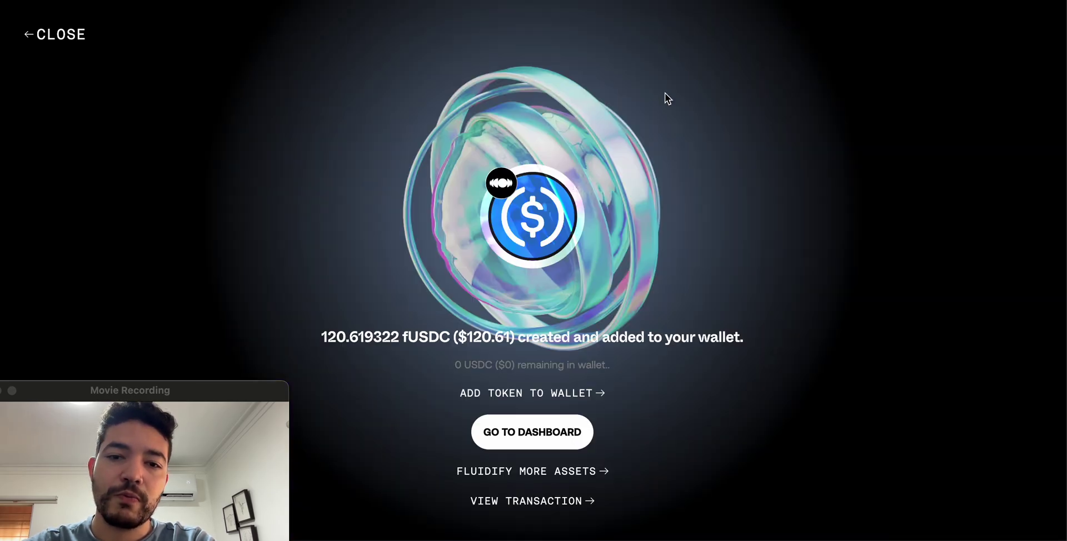
{"action": "left_click", "coordinate": [55, 34]}
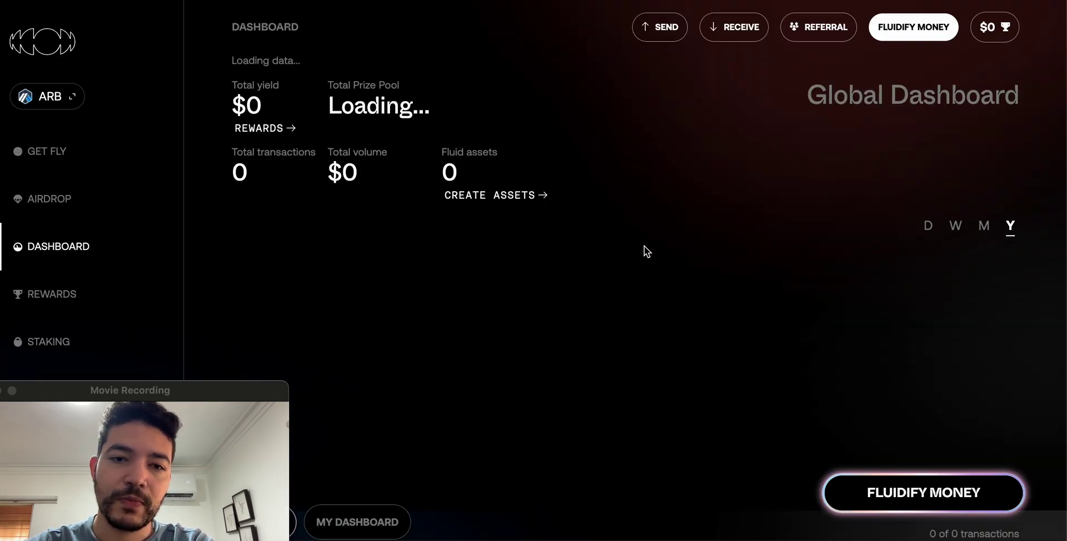
{"action": "left_click", "coordinate": [42, 200]}
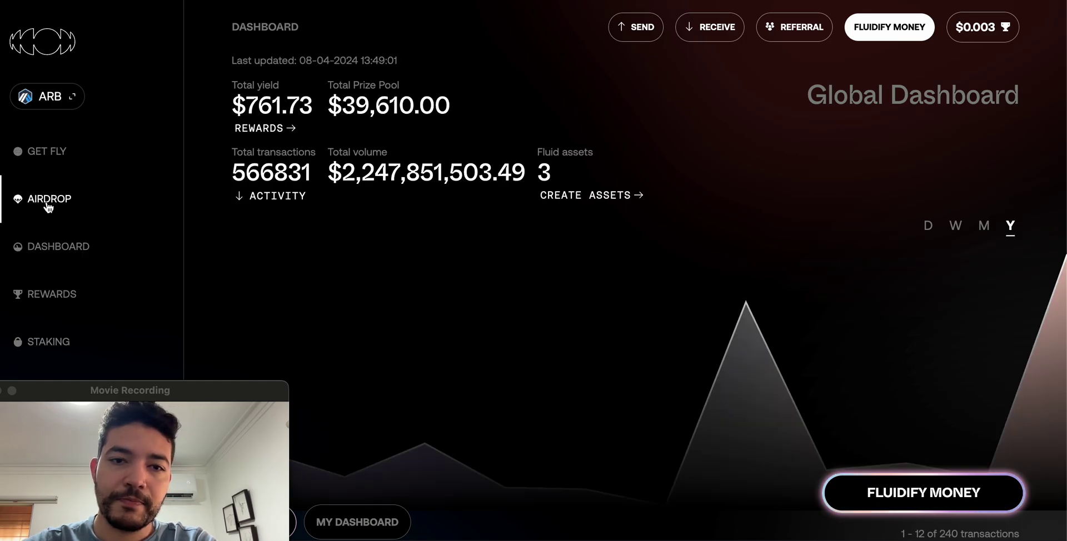
Scroll through the Airdrop V3 page to check the 6.4 Uncommon bottles earned
{"action": "scroll", "coordinate": [521, 303], "scroll_direction": "down", "scroll_amount": 3}
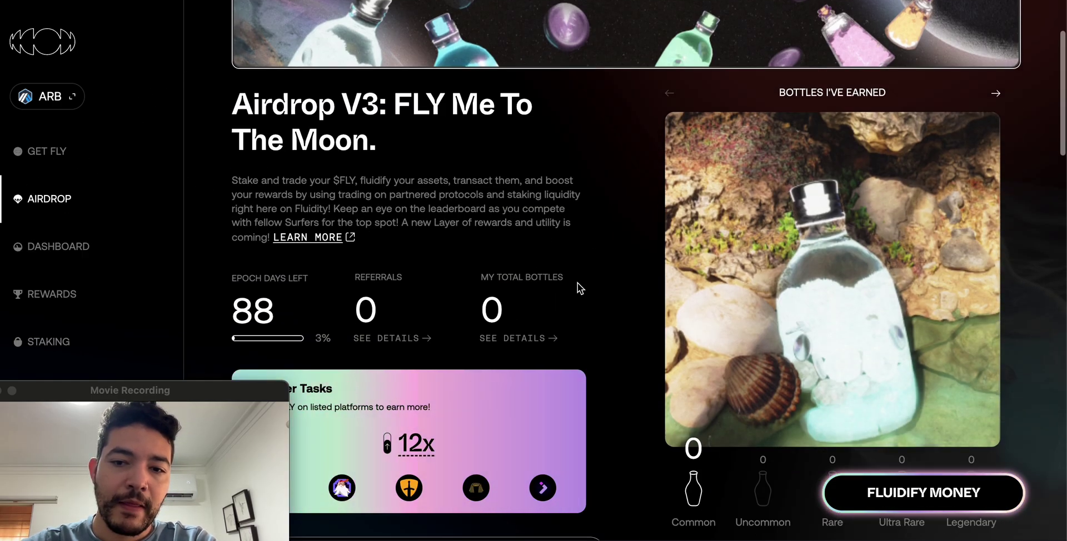
{"action": "scroll", "coordinate": [579, 285], "scroll_direction": "down", "scroll_amount": 3}
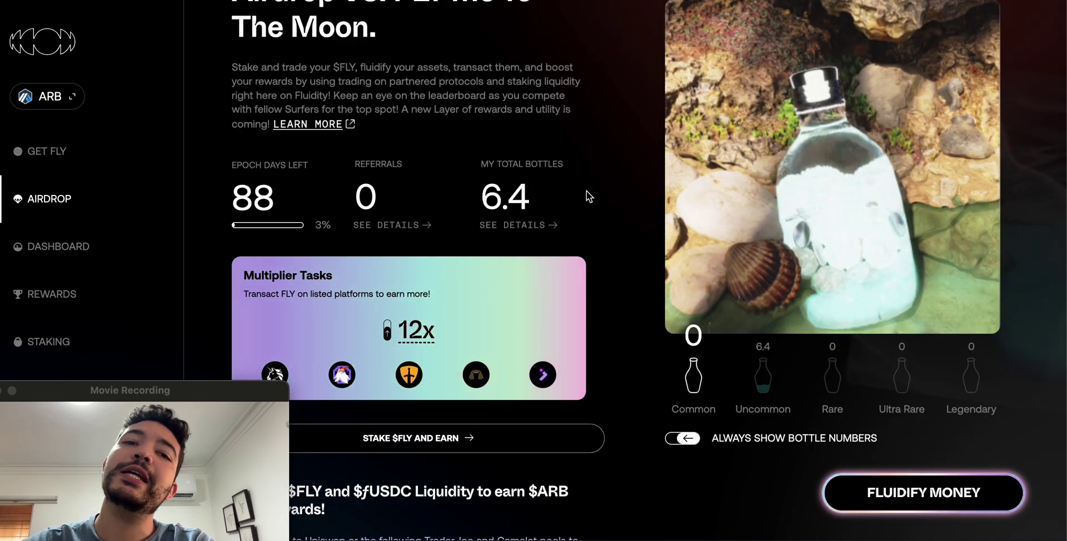
{"action": "scroll", "coordinate": [581, 207], "scroll_direction": "down", "scroll_amount": 2}
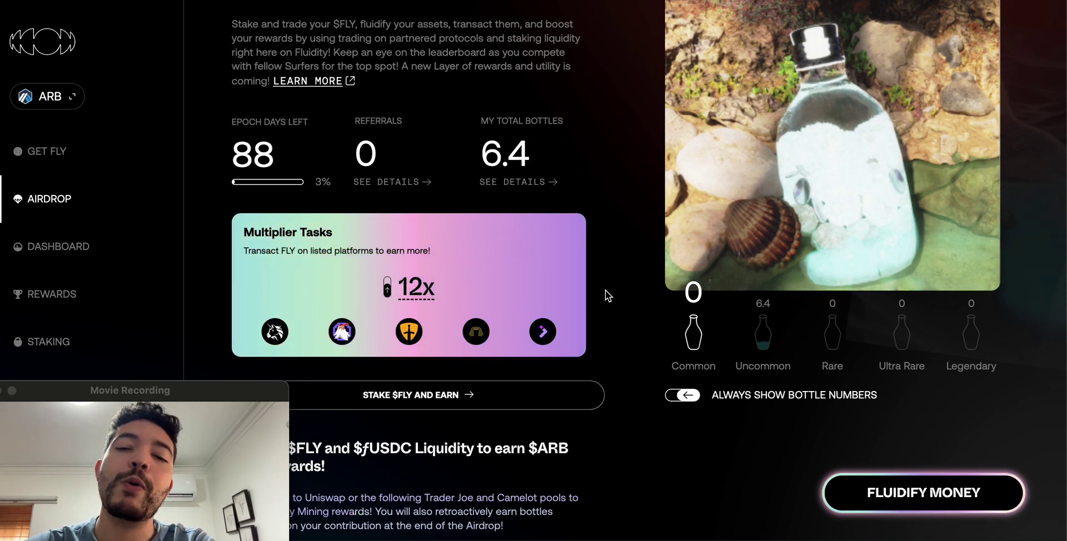
{"action": "scroll", "coordinate": [606, 297], "scroll_direction": "down", "scroll_amount": 3}
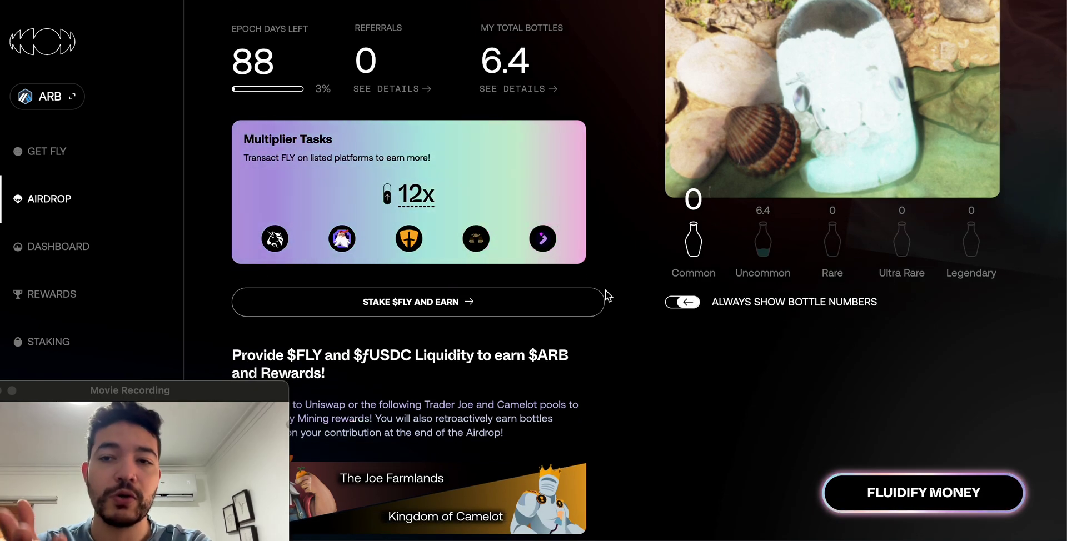
{"action": "scroll", "coordinate": [605, 290], "scroll_direction": "up", "scroll_amount": 10}
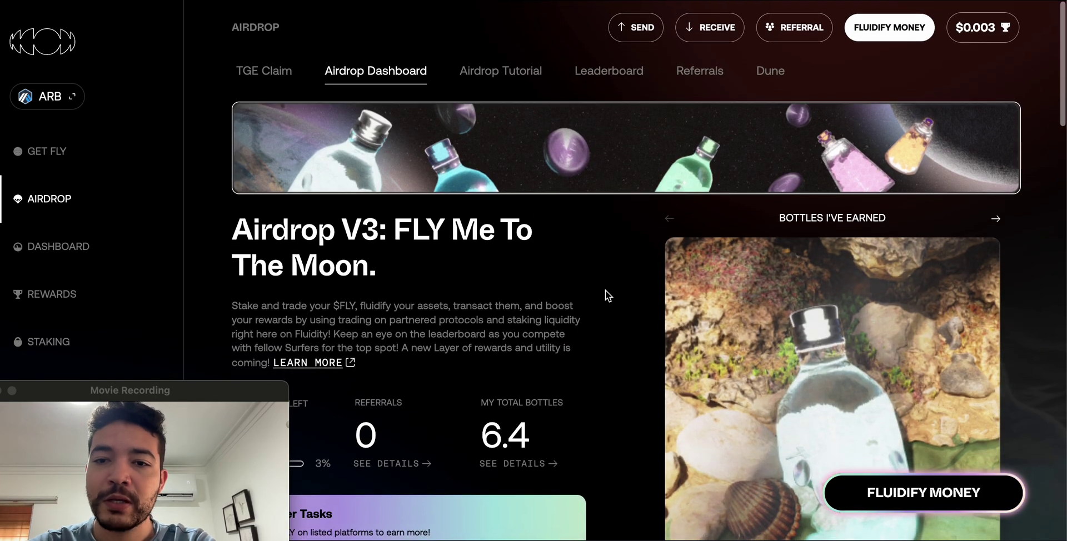